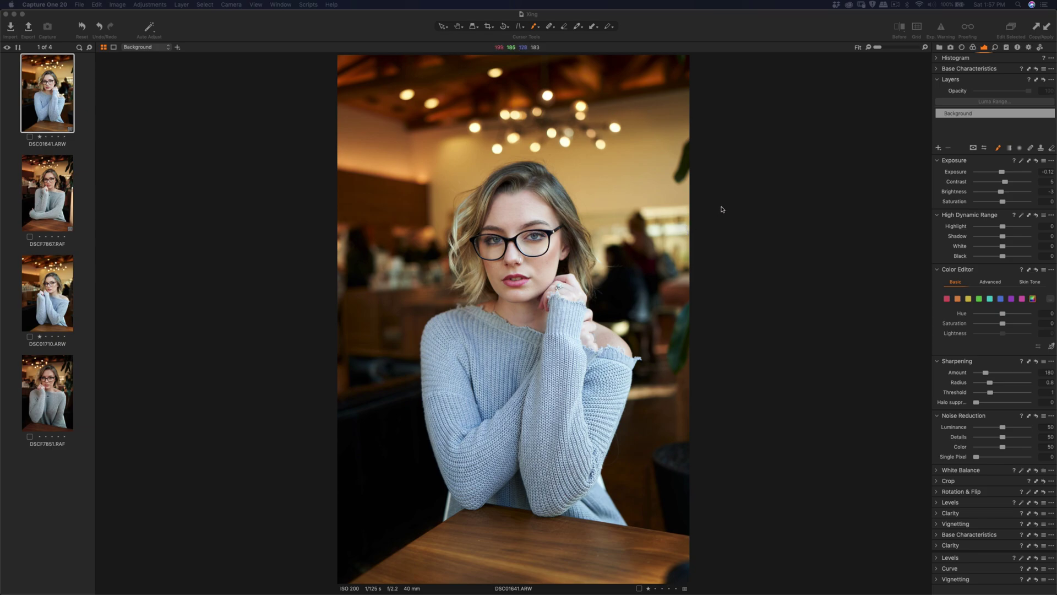
- Browse DSCF7867.RAF, DSC01710.ARW and DSCF7851.RAF, then return to DSC01641.ARW
{"action": "left_click", "coordinate": [56, 200]}
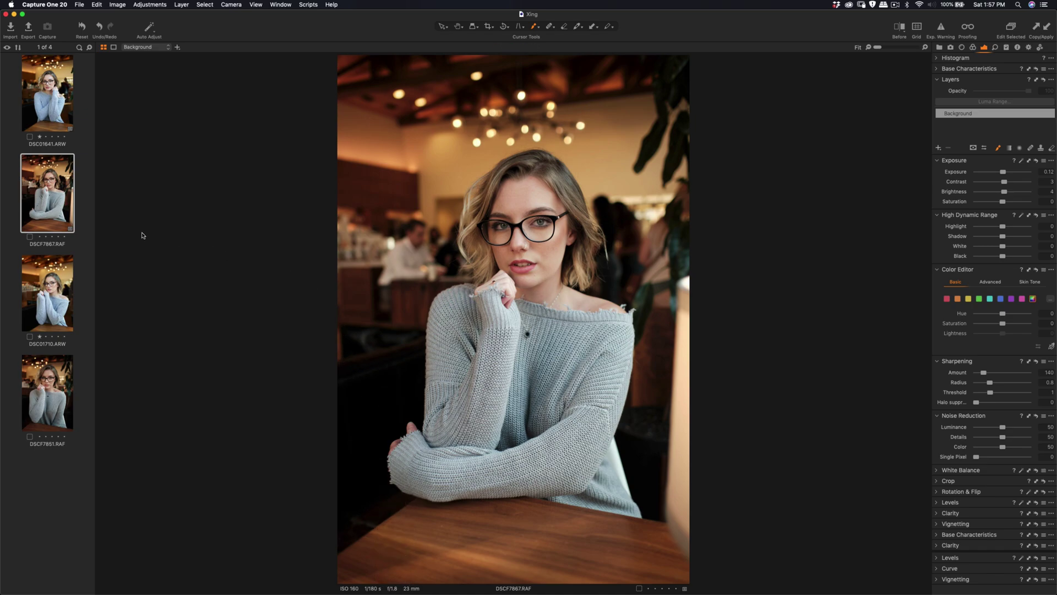
{"action": "left_click", "coordinate": [58, 283]}
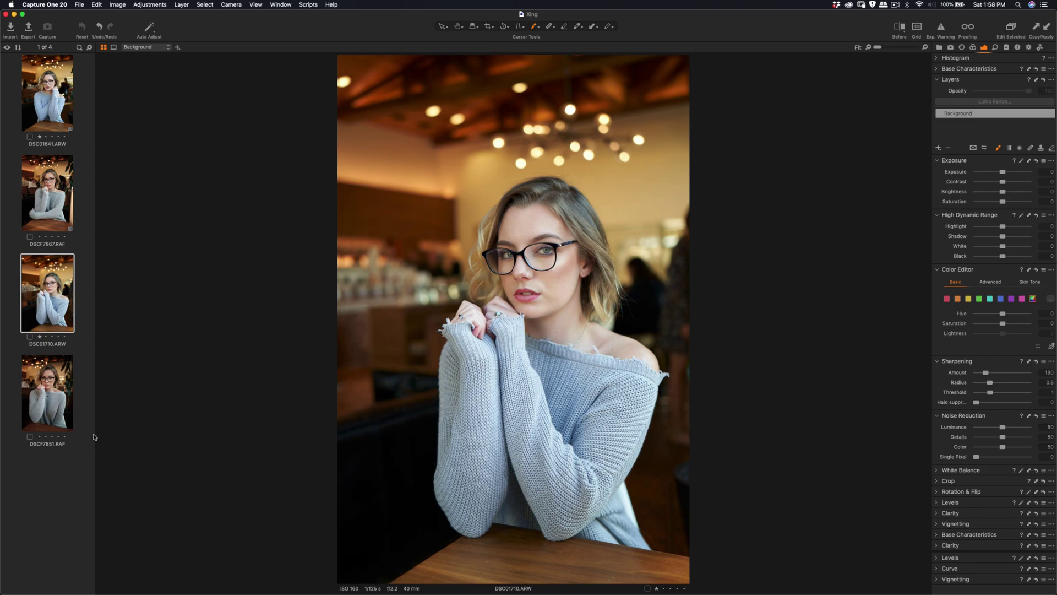
{"action": "left_click", "coordinate": [53, 402]}
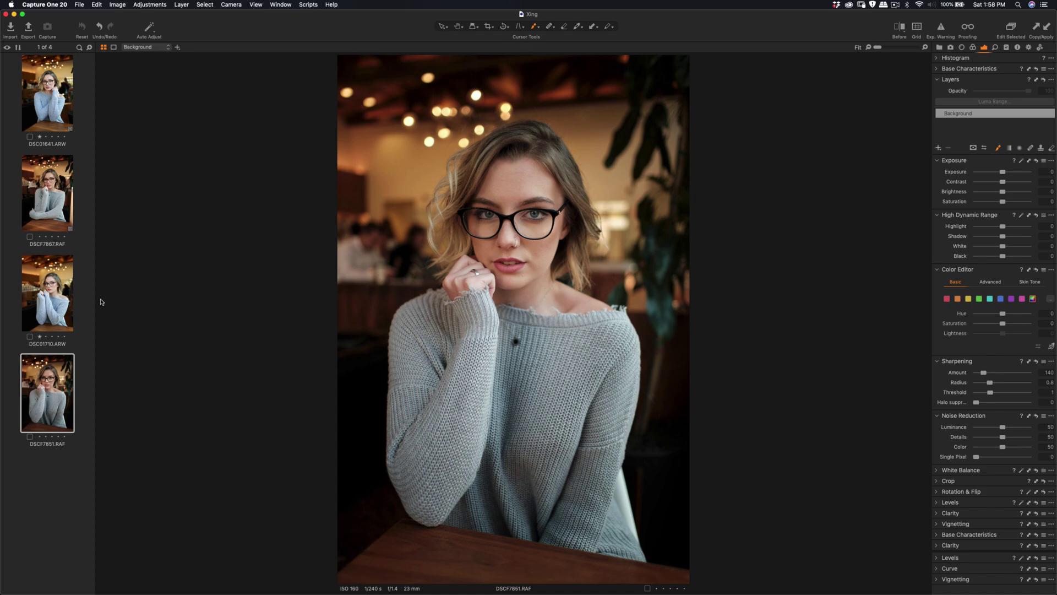
{"action": "left_click", "coordinate": [62, 300]}
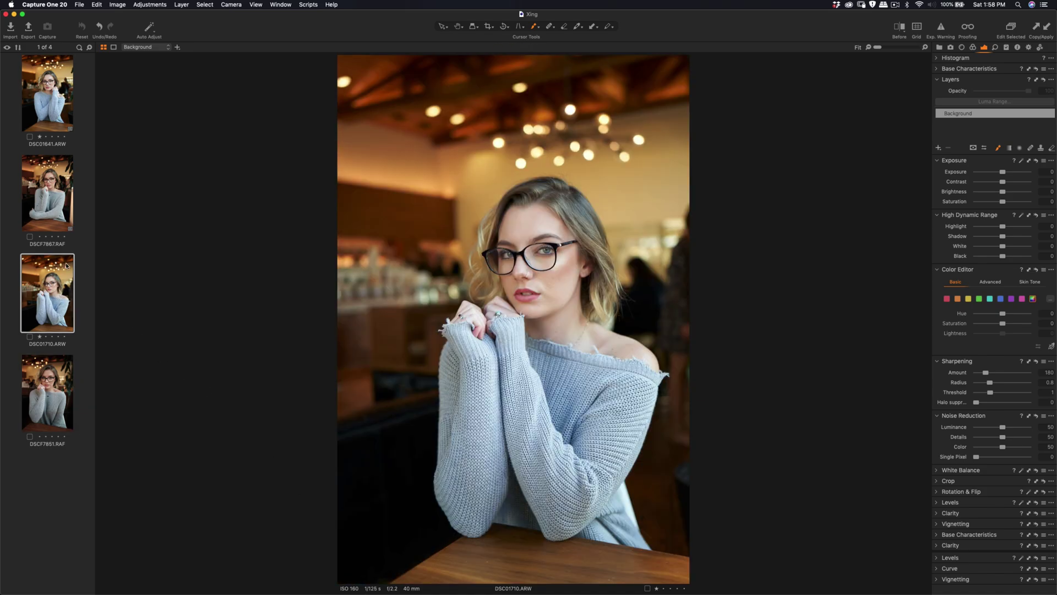
{"action": "left_click", "coordinate": [34, 114]}
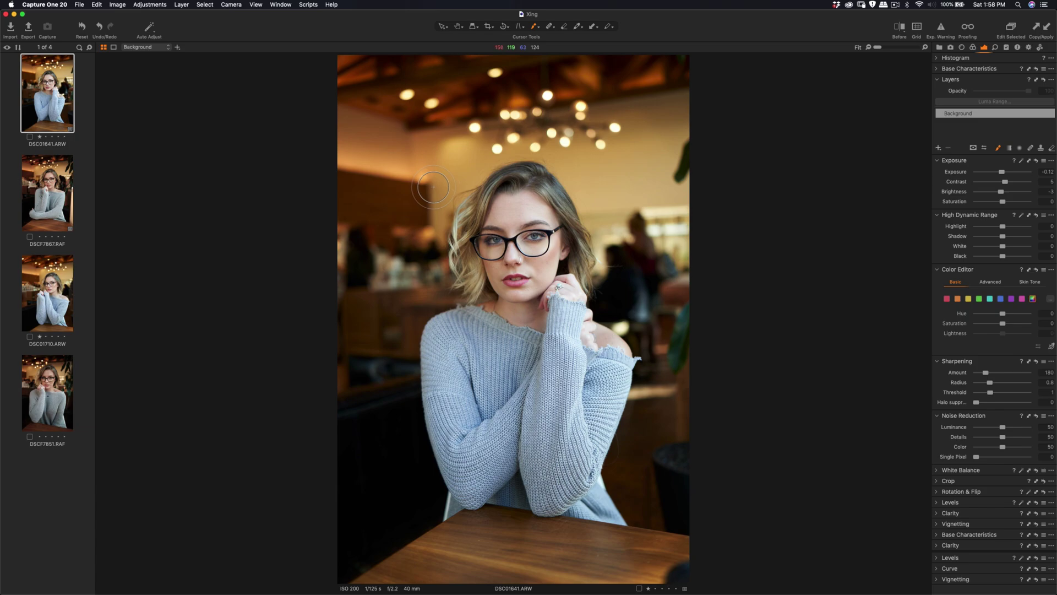
- Zoom into DSC01641's face and back out
{"action": "scroll", "coordinate": [543, 248], "scroll_direction": "up", "scroll_amount": 2}
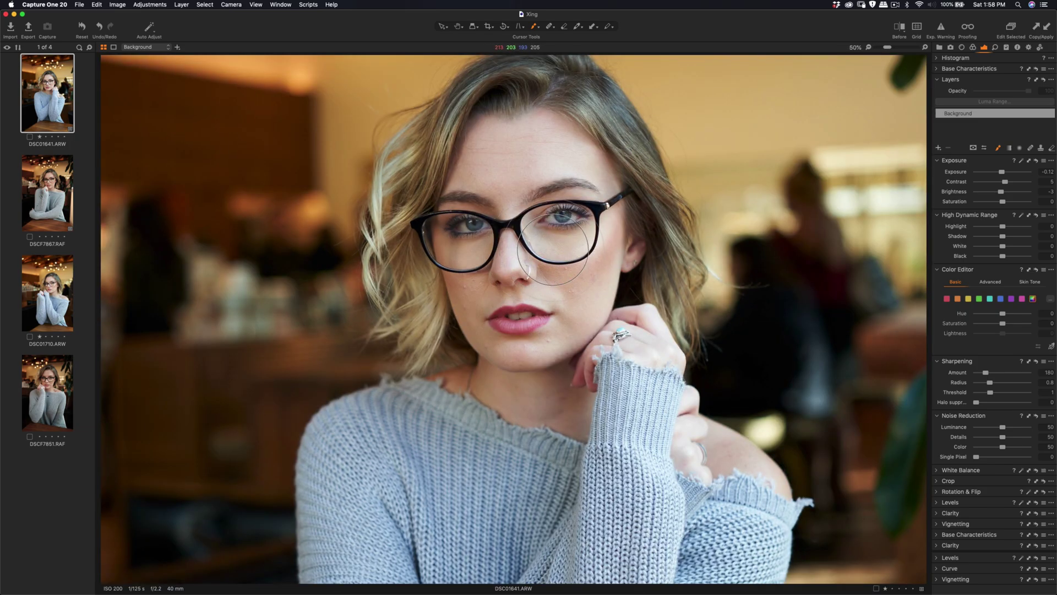
{"action": "scroll", "coordinate": [553, 245], "scroll_direction": "up", "scroll_amount": 2}
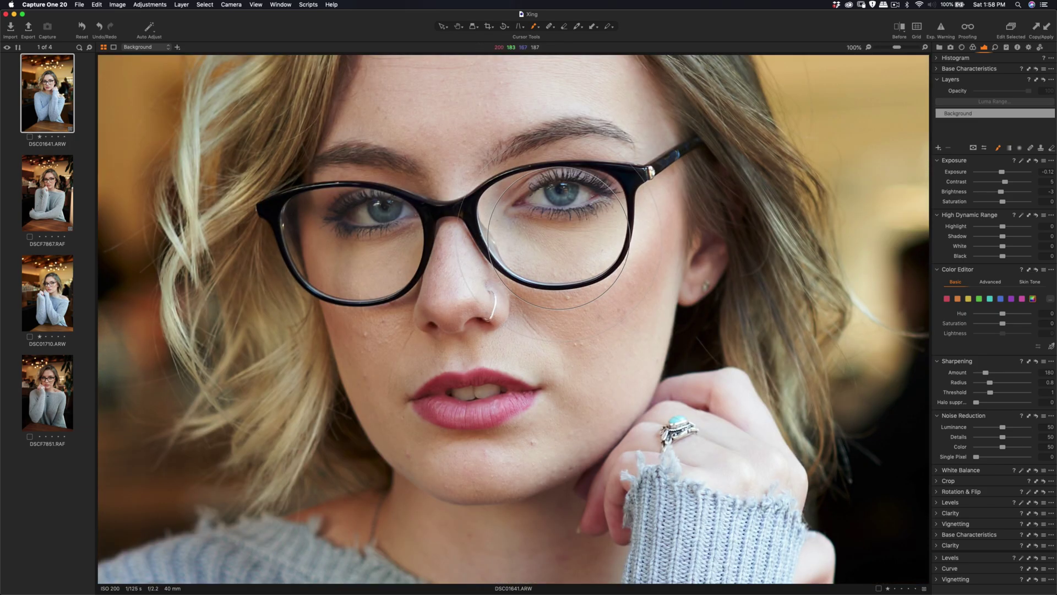
{"action": "scroll", "coordinate": [559, 237], "scroll_direction": "down", "scroll_amount": 2}
{"action": "scroll", "coordinate": [556, 238], "scroll_direction": "down", "scroll_amount": 2}
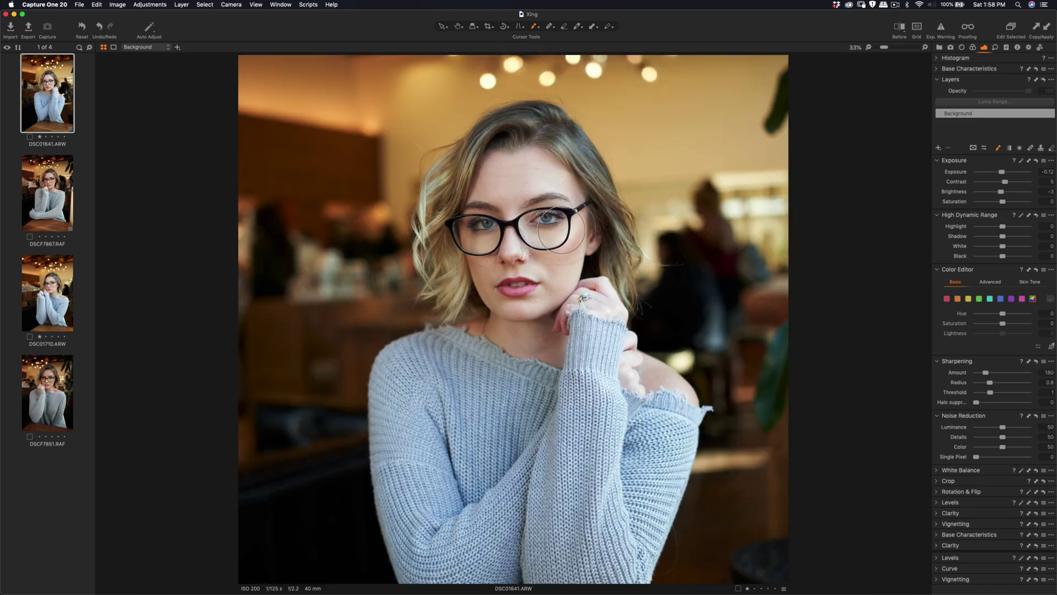
{"action": "scroll", "coordinate": [553, 225], "scroll_direction": "up", "scroll_amount": 2}
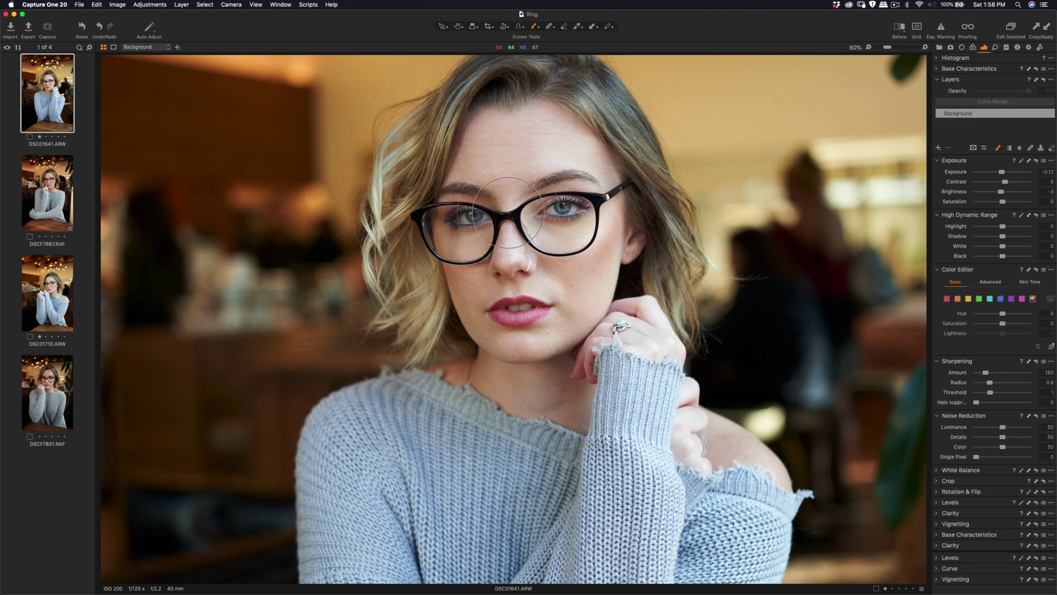
- Display DSCF7867.RAF, zoom in and out, and return to Fit
{"action": "left_click", "coordinate": [42, 186]}
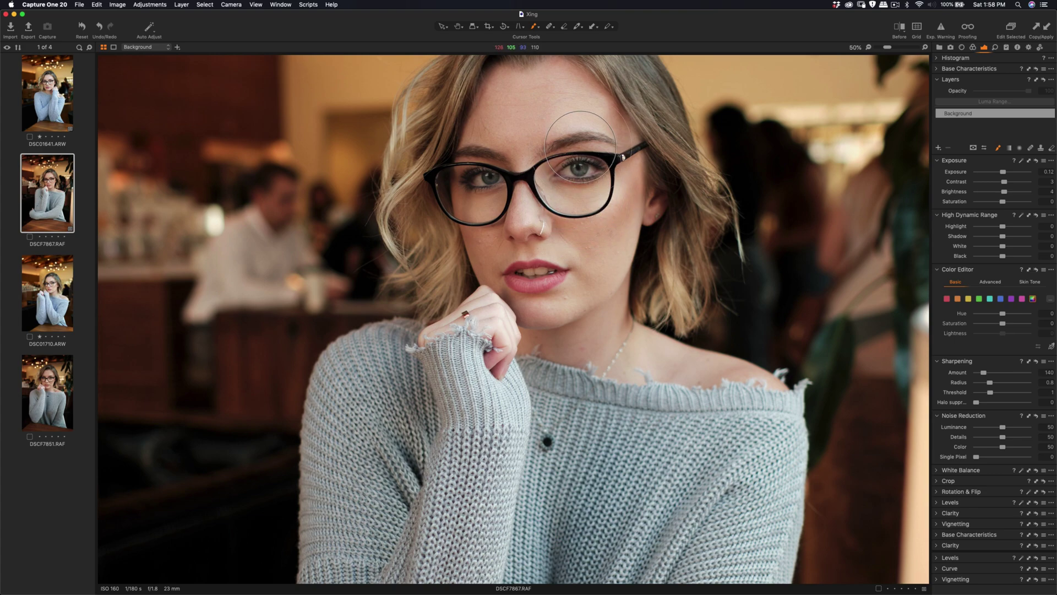
{"action": "key", "text": "super+minus"}
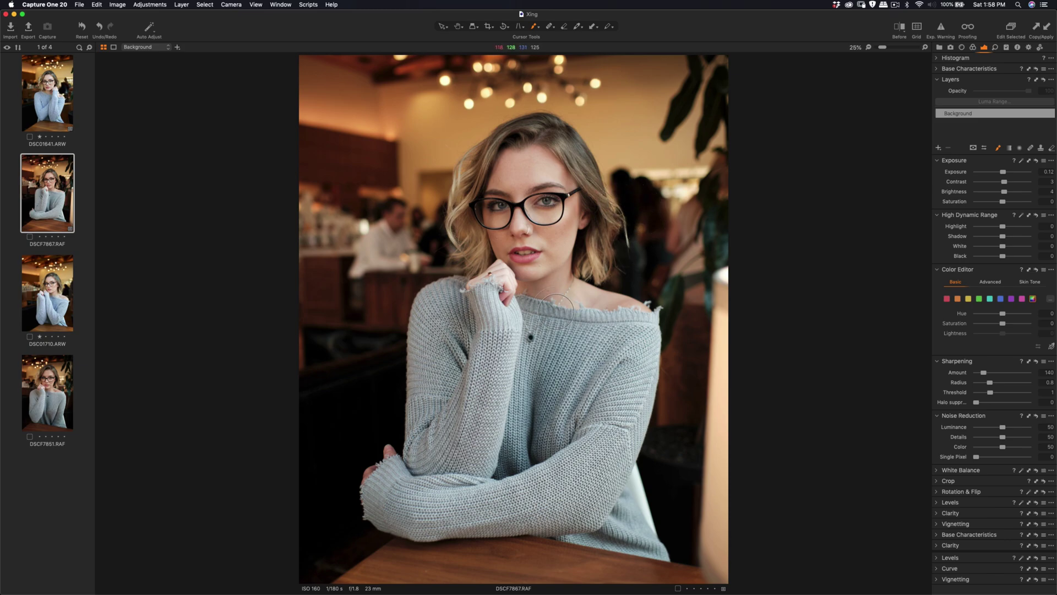
{"action": "scroll", "coordinate": [545, 225], "scroll_direction": "up", "scroll_amount": 4}
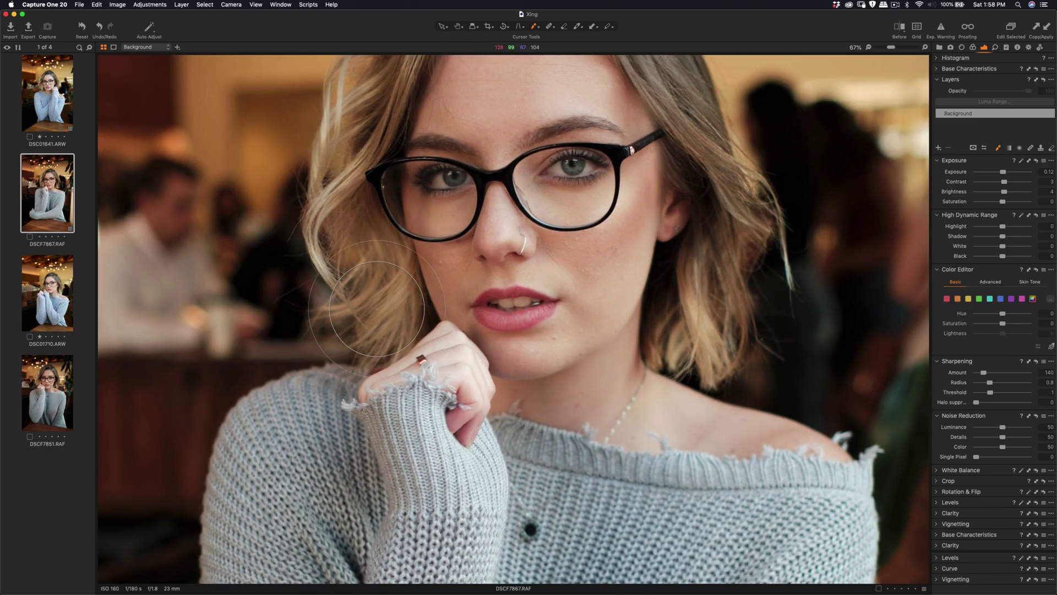
{"action": "scroll", "coordinate": [489, 302], "scroll_direction": "down", "scroll_amount": 3}
{"action": "scroll", "coordinate": [489, 303], "scroll_direction": "down", "scroll_amount": 1}
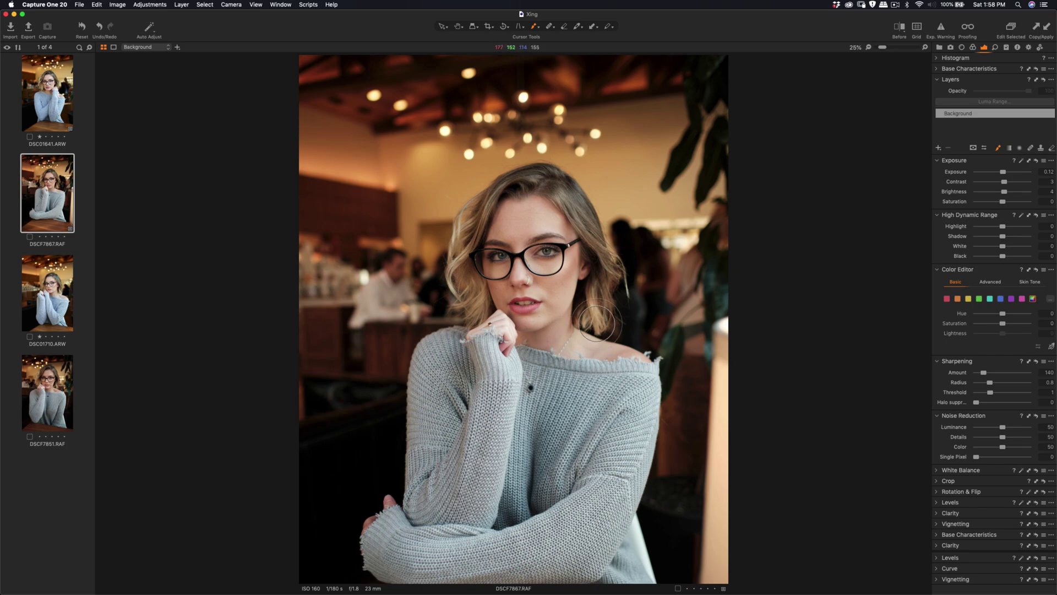
{"action": "scroll", "coordinate": [598, 324], "scroll_direction": "down", "scroll_amount": 1}
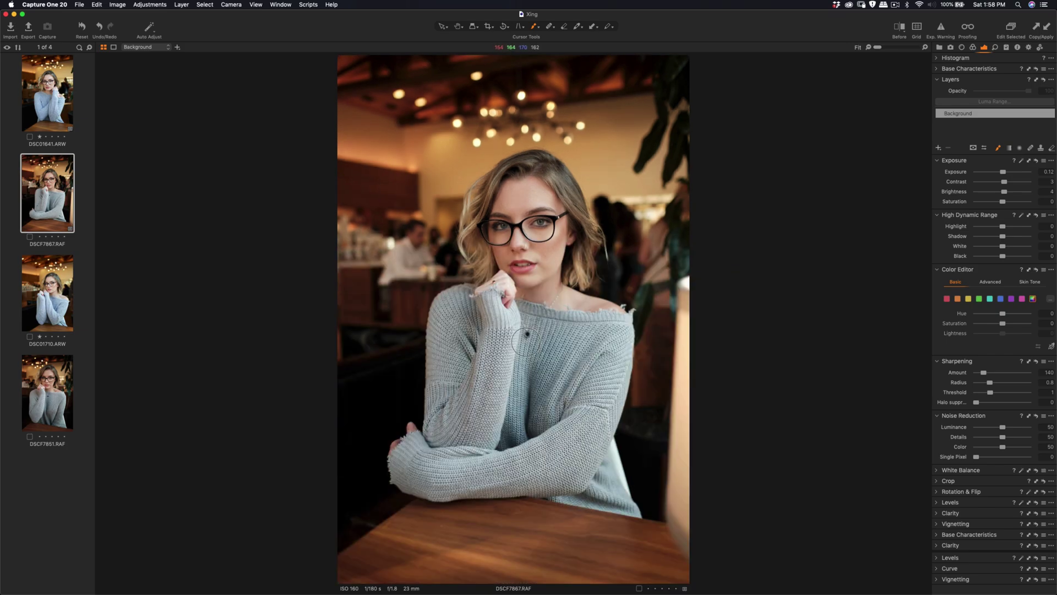
- Add an adjustment layer named Sharpness to DSCF7867.RAF, then display DSC01641.ARW
{"action": "left_click", "coordinate": [939, 148]}
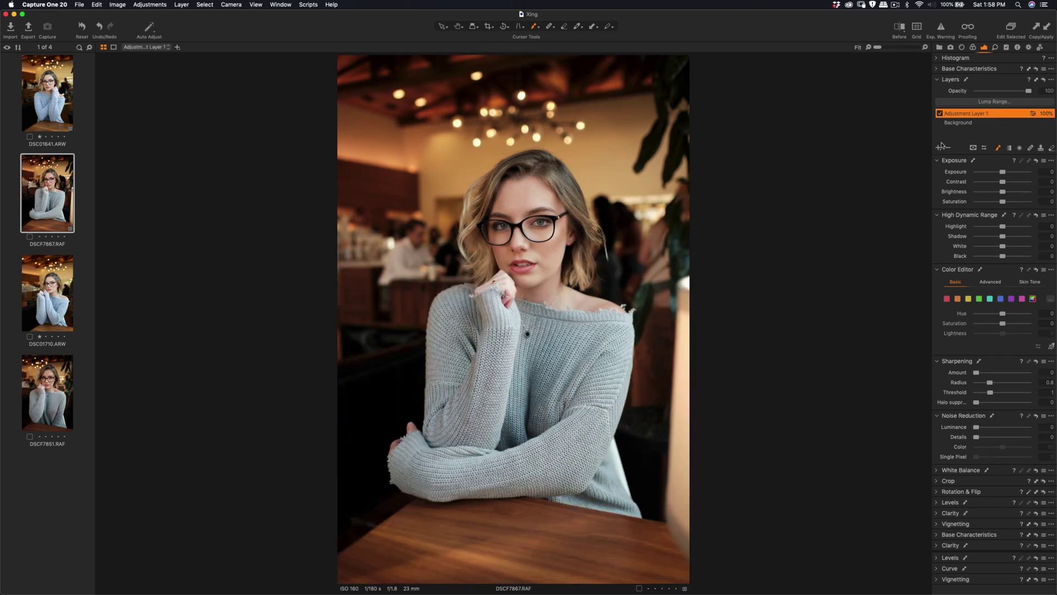
{"action": "double_click", "coordinate": [973, 114]}
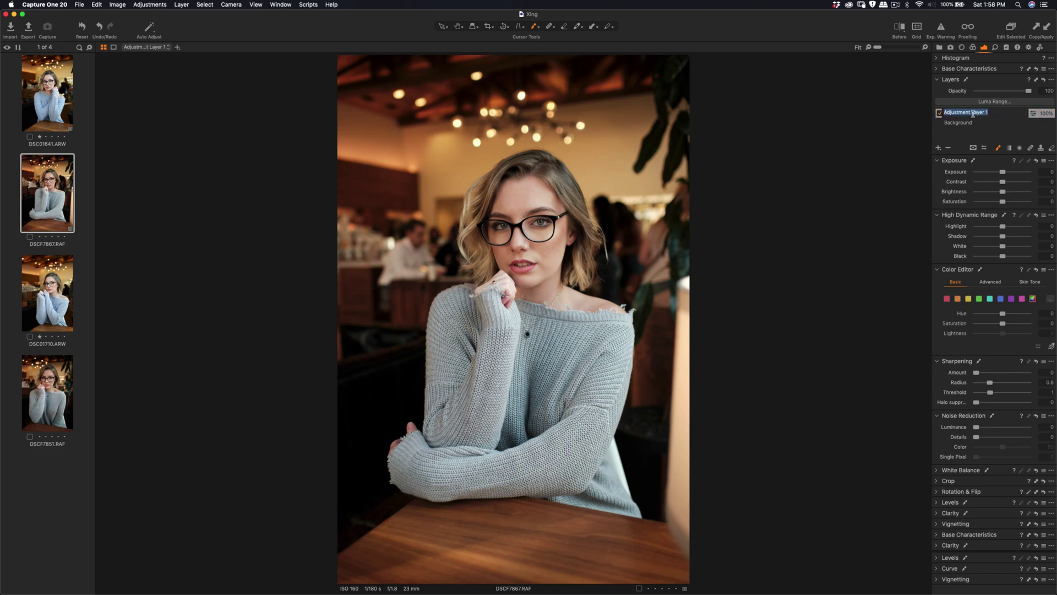
{"action": "type", "text": "Sharpness"}
{"action": "key", "text": "Return"}
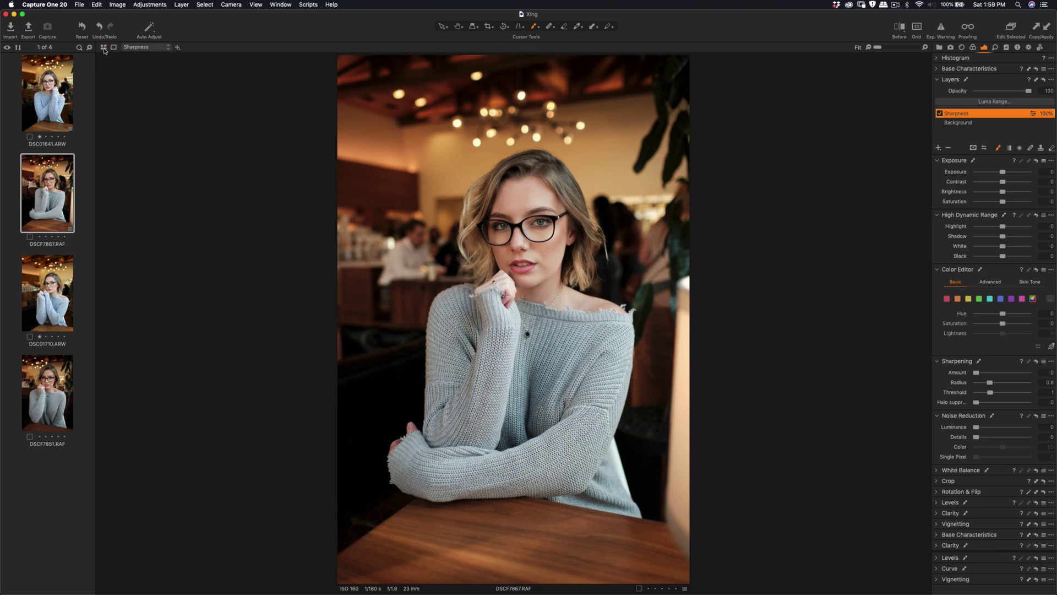
{"action": "left_click", "coordinate": [66, 91]}
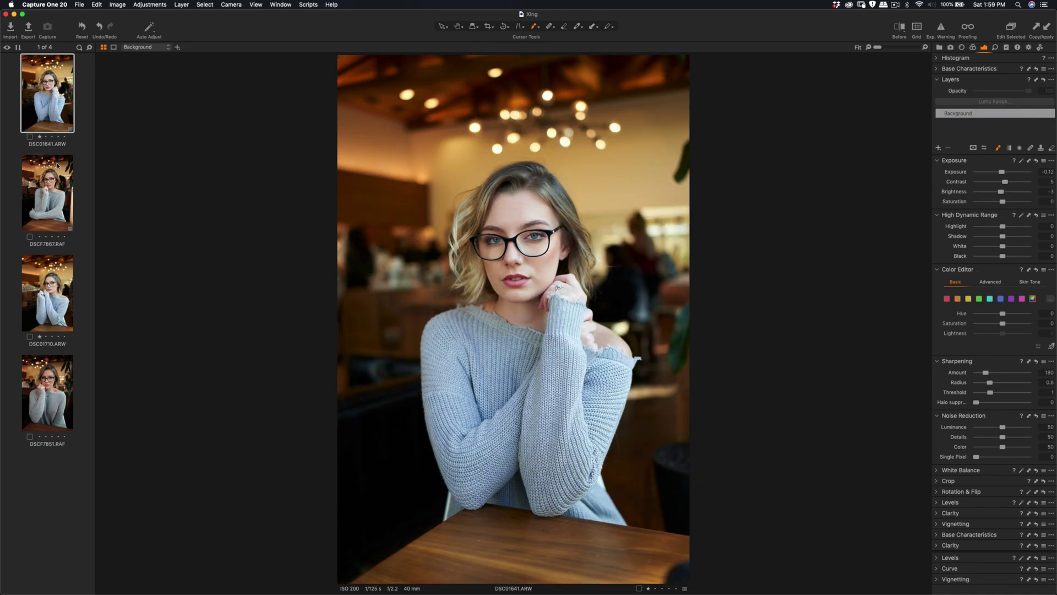
- Compare DSC01641.ARW and DSCF7867.RAF side by side, with DSCF7867 as primary and margins shown
{"action": "right_click", "coordinate": [55, 198]}
{"action": "left_click", "coordinate": [55, 127]}
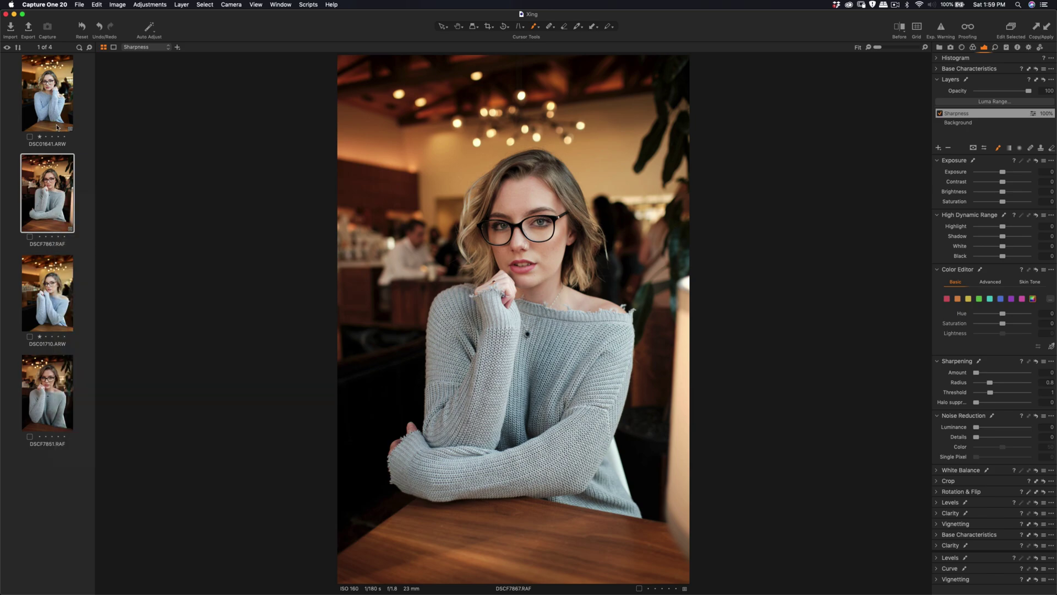
{"action": "left_click", "coordinate": [63, 115], "text": "super"}
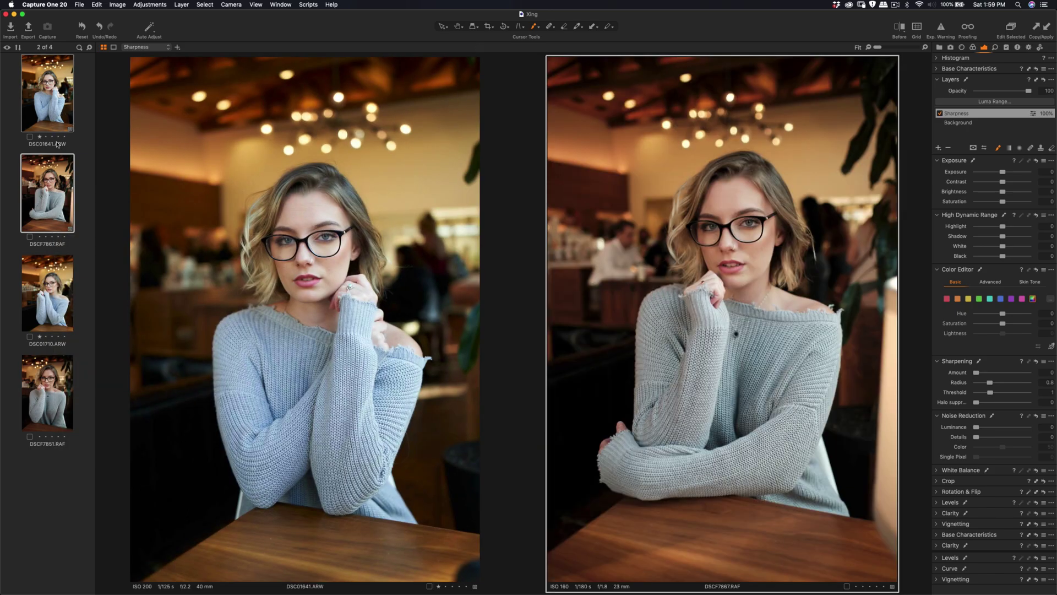
{"action": "left_click", "coordinate": [55, 122]}
{"action": "left_click", "coordinate": [59, 185]}
{"action": "left_click", "coordinate": [112, 48]}
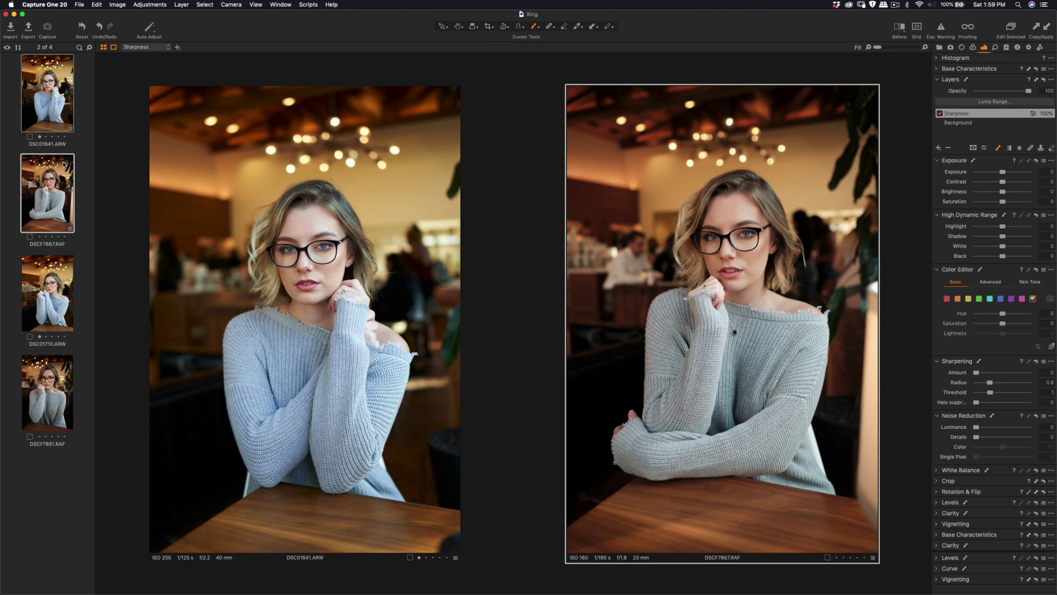
- Drop DSC01641 from the comparison, briefly bring it back, then view DSCF7867.RAF alone
{"action": "left_click", "coordinate": [60, 115], "text": "super"}
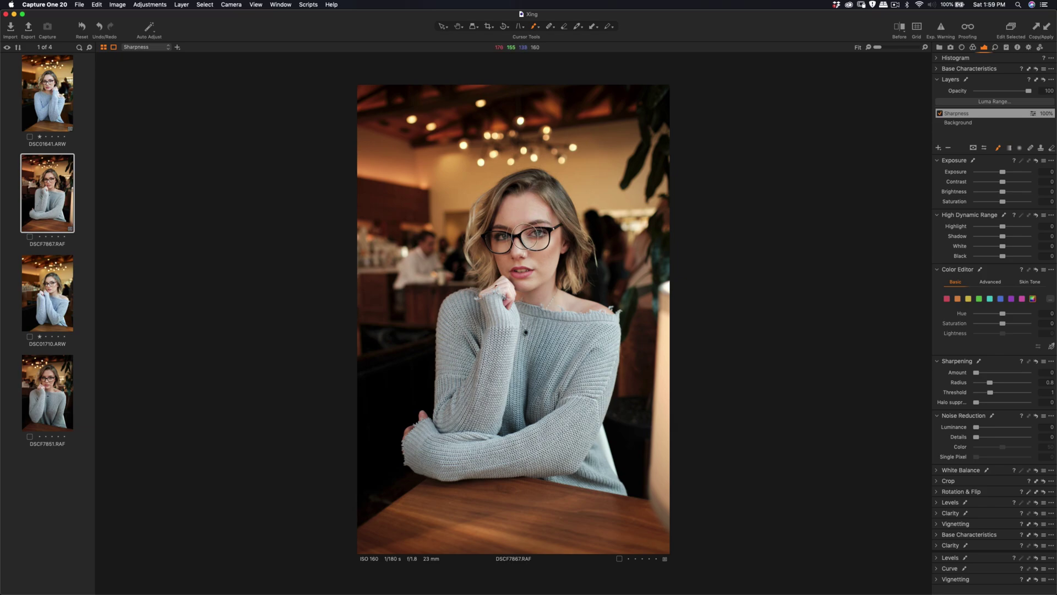
{"action": "scroll", "coordinate": [529, 238], "scroll_direction": "up", "scroll_amount": 3}
{"action": "scroll", "coordinate": [563, 236], "scroll_direction": "down", "scroll_amount": 3}
{"action": "key", "text": "shift+Left"}
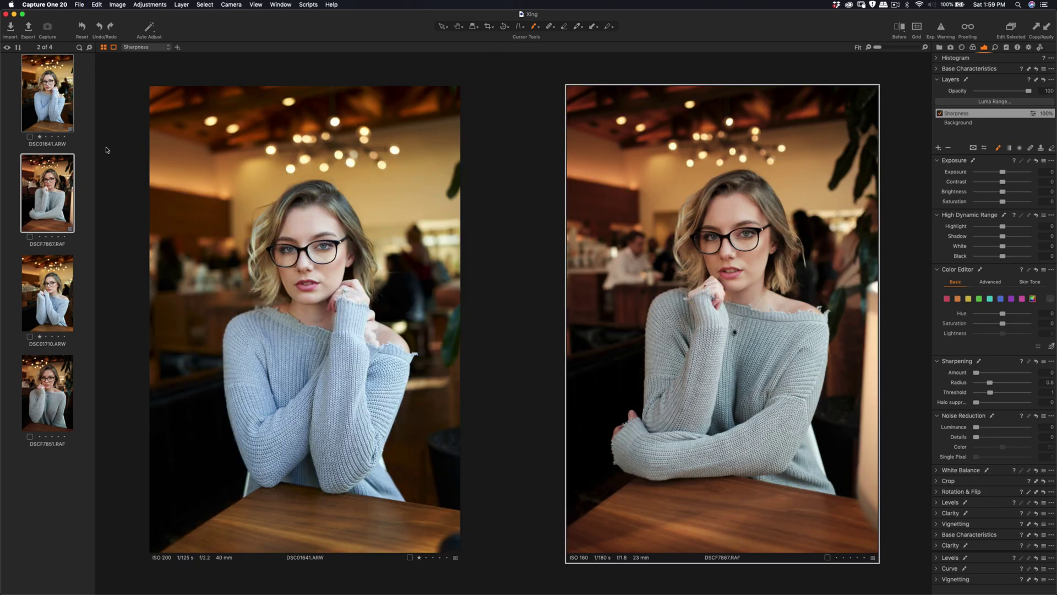
{"action": "left_click", "coordinate": [50, 187]}
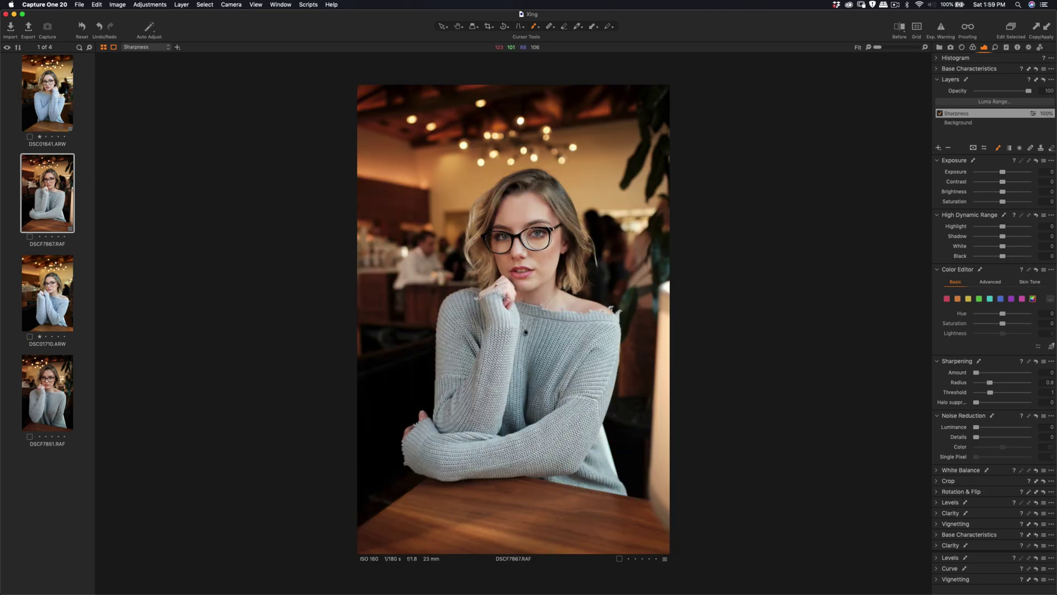
- Paint the Sharpness mask over her face, then extend it across the hand and neckline
{"action": "mouse_move", "coordinate": [527, 207]}
{"action": "left_mouse_down"}
{"action": "mouse_move", "coordinate": [510, 243]}
{"action": "mouse_move", "coordinate": [503, 219]}
{"action": "mouse_move", "coordinate": [499, 254]}
{"action": "mouse_move", "coordinate": [510, 224]}
{"action": "mouse_move", "coordinate": [544, 247]}
{"action": "mouse_move", "coordinate": [519, 217]}
{"action": "mouse_move", "coordinate": [525, 274]}
{"action": "mouse_move", "coordinate": [536, 208]}
{"action": "mouse_move", "coordinate": [547, 236]}
{"action": "mouse_move", "coordinate": [527, 265]}
{"action": "mouse_move", "coordinate": [517, 250]}
{"action": "mouse_move", "coordinate": [512, 270]}
{"action": "mouse_move", "coordinate": [505, 262]}
{"action": "mouse_move", "coordinate": [512, 282]}
{"action": "mouse_move", "coordinate": [502, 289]}
{"action": "mouse_move", "coordinate": [505, 248]}
{"action": "mouse_move", "coordinate": [527, 280]}
{"action": "mouse_move", "coordinate": [491, 308]}
{"action": "mouse_move", "coordinate": [488, 354]}
{"action": "mouse_move", "coordinate": [460, 409]}
{"action": "mouse_move", "coordinate": [493, 367]}
{"action": "mouse_move", "coordinate": [505, 315]}
{"action": "mouse_move", "coordinate": [499, 372]}
{"action": "mouse_move", "coordinate": [484, 407]}
{"action": "mouse_move", "coordinate": [448, 429]}
{"action": "mouse_move", "coordinate": [441, 459]}
{"action": "mouse_move", "coordinate": [428, 448]}
{"action": "mouse_move", "coordinate": [508, 462]}
{"action": "mouse_move", "coordinate": [557, 443]}
{"action": "mouse_move", "coordinate": [595, 410]}
{"action": "mouse_move", "coordinate": [610, 345]}
{"action": "mouse_move", "coordinate": [577, 410]}
{"action": "mouse_move", "coordinate": [541, 440]}
{"action": "mouse_move", "coordinate": [545, 431]}
{"action": "mouse_move", "coordinate": [441, 448]}
{"action": "mouse_move", "coordinate": [564, 446]}
{"action": "mouse_move", "coordinate": [559, 461]}
{"action": "mouse_move", "coordinate": [522, 467]}
{"action": "mouse_move", "coordinate": [585, 438]}
{"action": "mouse_move", "coordinate": [557, 459]}
{"action": "mouse_move", "coordinate": [587, 316]}
{"action": "mouse_move", "coordinate": [557, 402]}
{"action": "mouse_move", "coordinate": [562, 351]}
{"action": "mouse_move", "coordinate": [522, 392]}
{"action": "mouse_move", "coordinate": [513, 357]}
{"action": "mouse_move", "coordinate": [499, 370]}
{"action": "mouse_move", "coordinate": [507, 402]}
{"action": "mouse_move", "coordinate": [545, 398]}
{"action": "mouse_move", "coordinate": [473, 347]}
{"action": "mouse_move", "coordinate": [465, 309]}
{"action": "mouse_move", "coordinate": [447, 303]}
{"action": "mouse_move", "coordinate": [451, 396]}
{"action": "mouse_move", "coordinate": [430, 440]}
{"action": "mouse_move", "coordinate": [402, 458]}
{"action": "left_mouse_up"}
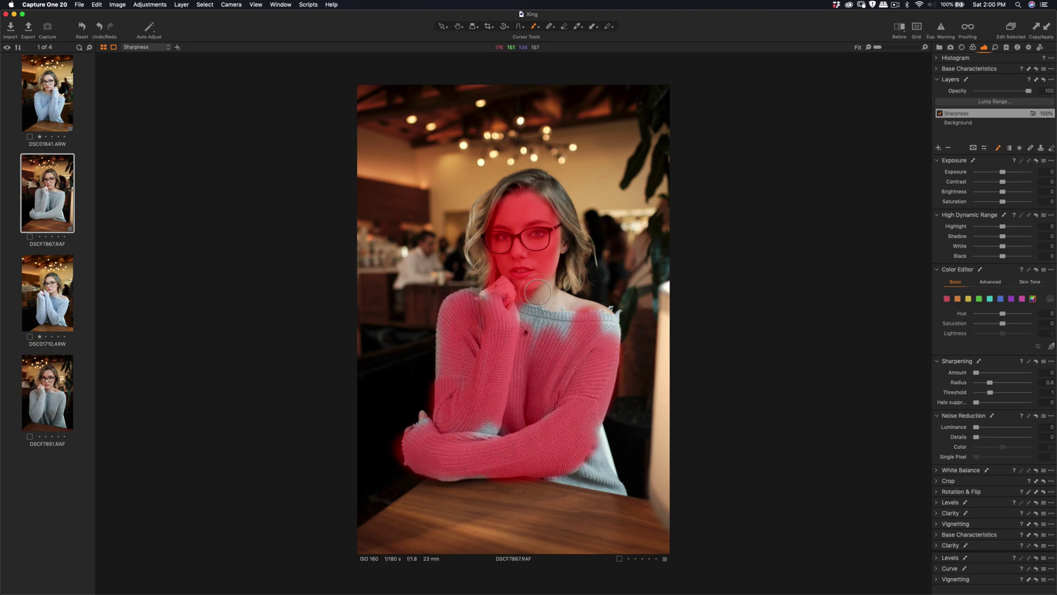
{"action": "mouse_move", "coordinate": [488, 298]}
{"action": "left_mouse_down"}
{"action": "mouse_move", "coordinate": [522, 287]}
{"action": "mouse_move", "coordinate": [590, 321]}
{"action": "mouse_move", "coordinate": [534, 315]}
{"action": "mouse_move", "coordinate": [526, 323]}
{"action": "mouse_move", "coordinate": [558, 328]}
{"action": "mouse_move", "coordinate": [544, 335]}
{"action": "mouse_move", "coordinate": [611, 300]}
{"action": "left_mouse_up"}
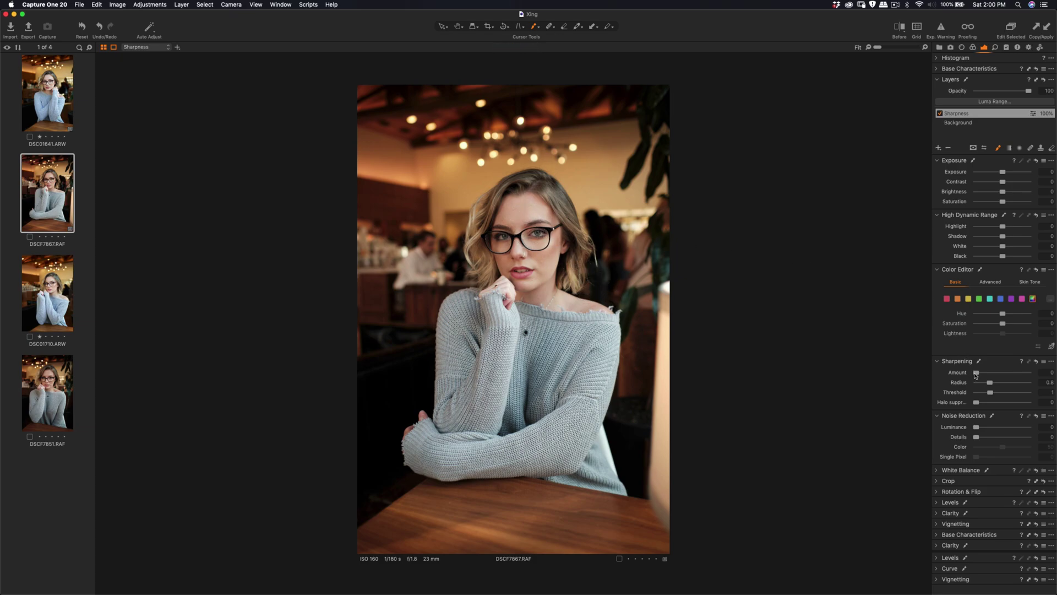
- Set Sharpening Amount 160, Radius 0.7 and Threshold 0.3, checking the face at 50%
{"action": "left_click_drag", "start_coordinate": [976, 373], "coordinate": [980, 375]}
{"action": "key", "text": "super+equal"}
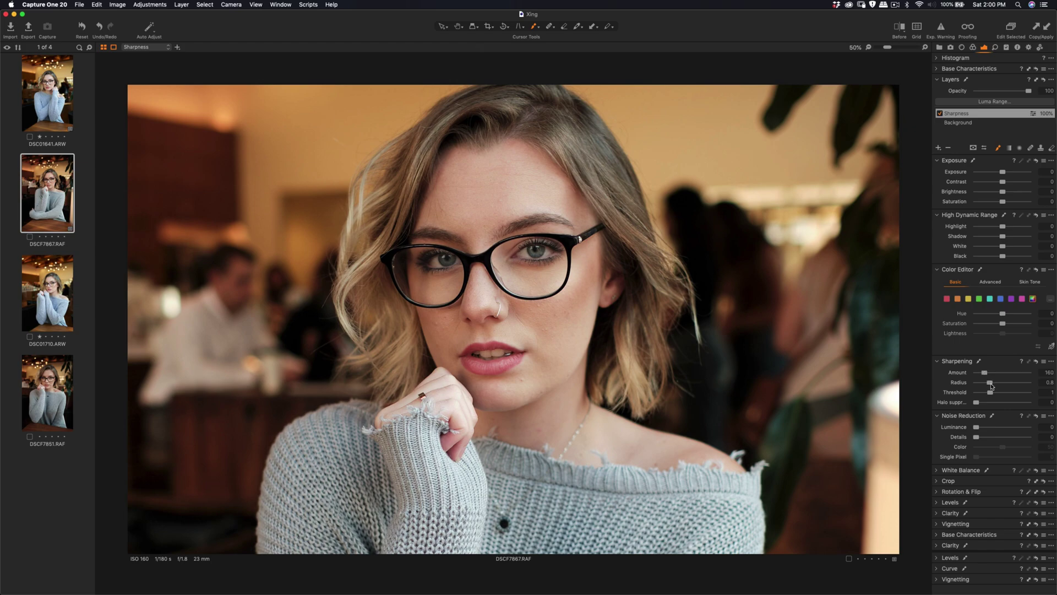
{"action": "mouse_move", "coordinate": [990, 386]}
{"action": "left_mouse_down"}
{"action": "mouse_move", "coordinate": [1011, 388]}
{"action": "mouse_move", "coordinate": [980, 386]}
{"action": "left_mouse_up"}
{"action": "mouse_move", "coordinate": [990, 396]}
{"action": "left_mouse_down"}
{"action": "mouse_move", "coordinate": [981, 397]}
{"action": "mouse_move", "coordinate": [1016, 398]}
{"action": "mouse_move", "coordinate": [975, 401]}
{"action": "mouse_move", "coordinate": [1011, 402]}
{"action": "mouse_move", "coordinate": [987, 402]}
{"action": "left_mouse_up"}
{"action": "scroll", "coordinate": [507, 264], "scroll_direction": "up", "scroll_amount": 2}
{"action": "scroll", "coordinate": [642, 271], "scroll_direction": "down", "scroll_amount": 2}
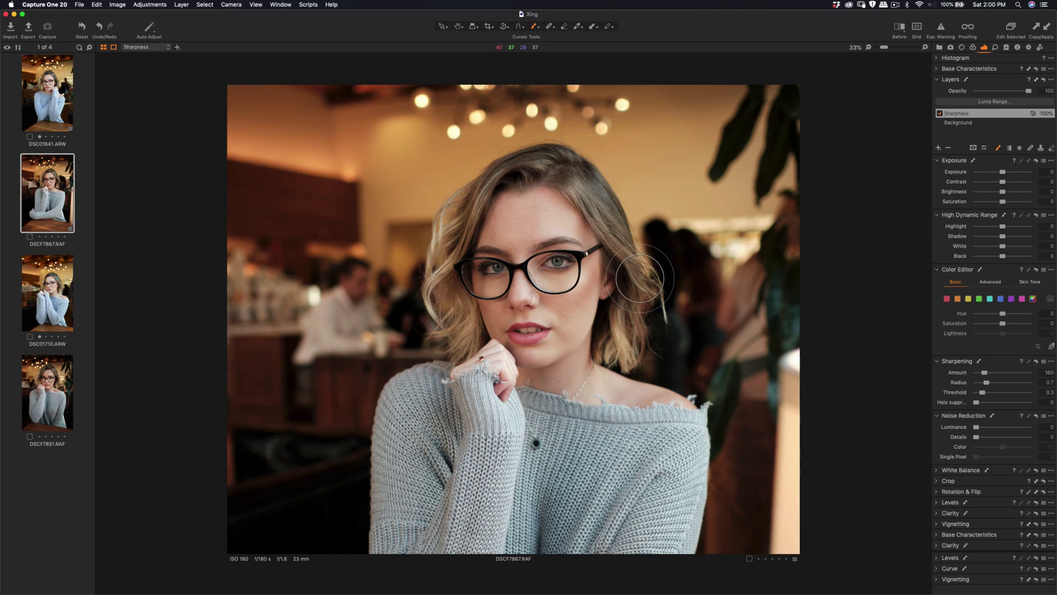
{"action": "scroll", "coordinate": [559, 272], "scroll_direction": "down", "scroll_amount": 1}
{"action": "scroll", "coordinate": [550, 248], "scroll_direction": "up", "scroll_amount": 2}
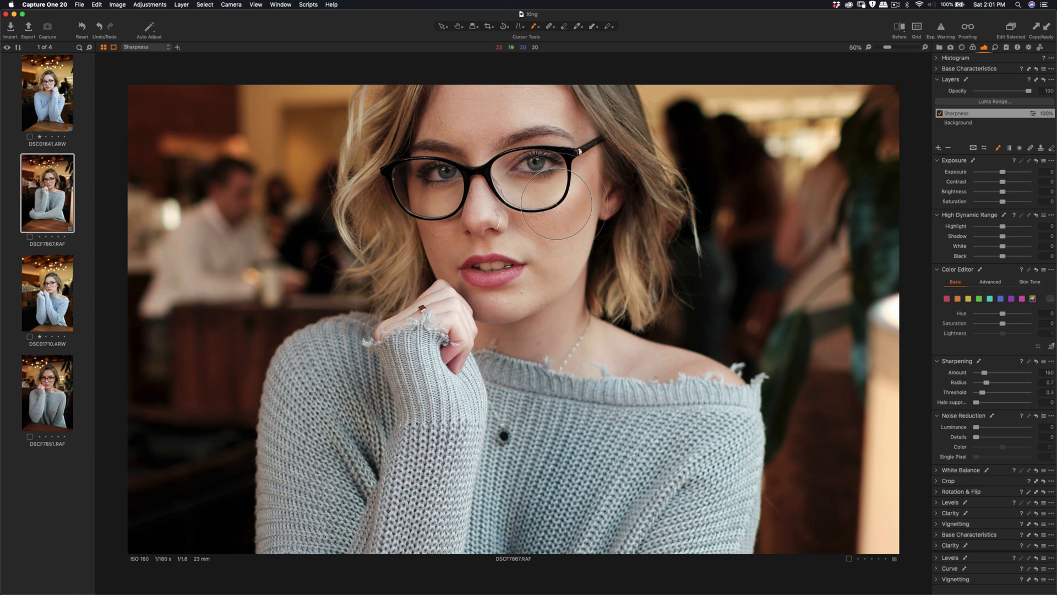
- Undo the stray brush stroke and pan the view to show the top of her hair
{"action": "key", "text": "super+z"}
{"action": "left_click", "coordinate": [459, 26]}
{"action": "left_click_drag", "start_coordinate": [477, 171], "coordinate": [484, 260]}
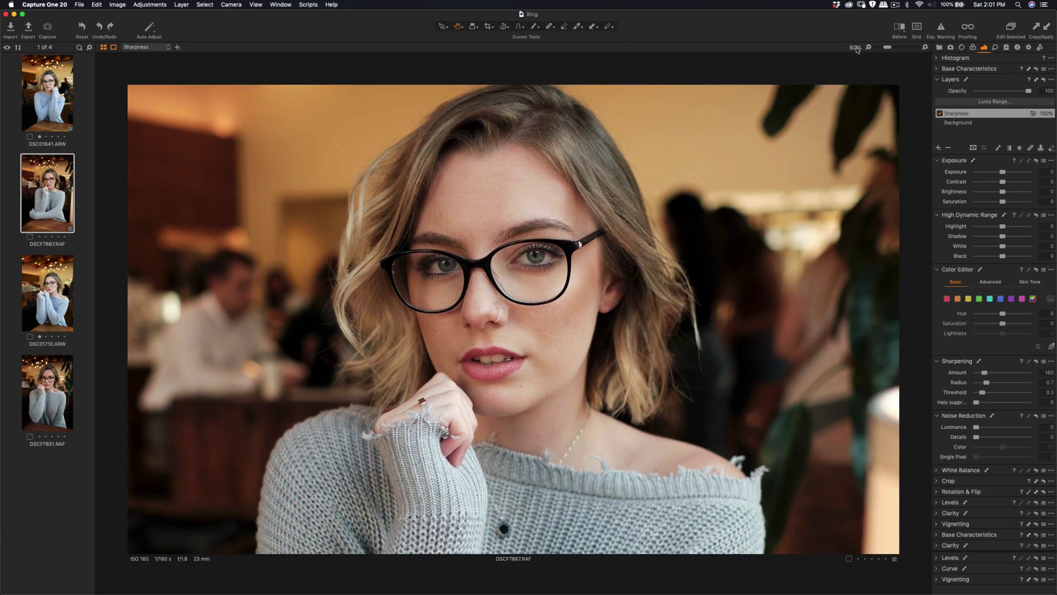
{"action": "left_click", "coordinate": [899, 28]}
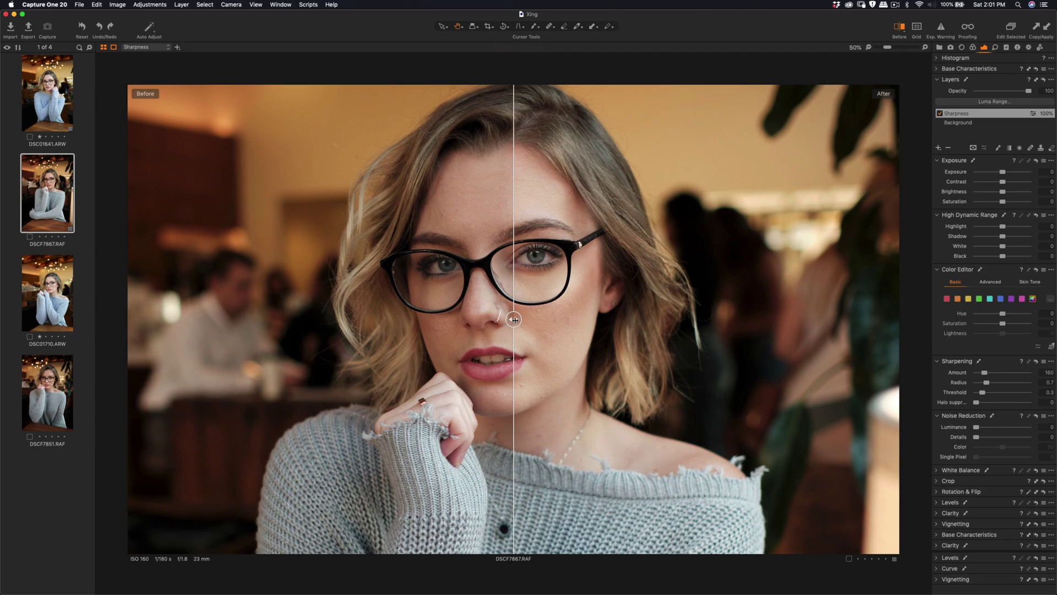
{"action": "mouse_move", "coordinate": [514, 320]}
{"action": "left_mouse_down"}
{"action": "mouse_move", "coordinate": [701, 313]}
{"action": "mouse_move", "coordinate": [344, 313]}
{"action": "mouse_move", "coordinate": [505, 319]}
{"action": "left_mouse_up"}
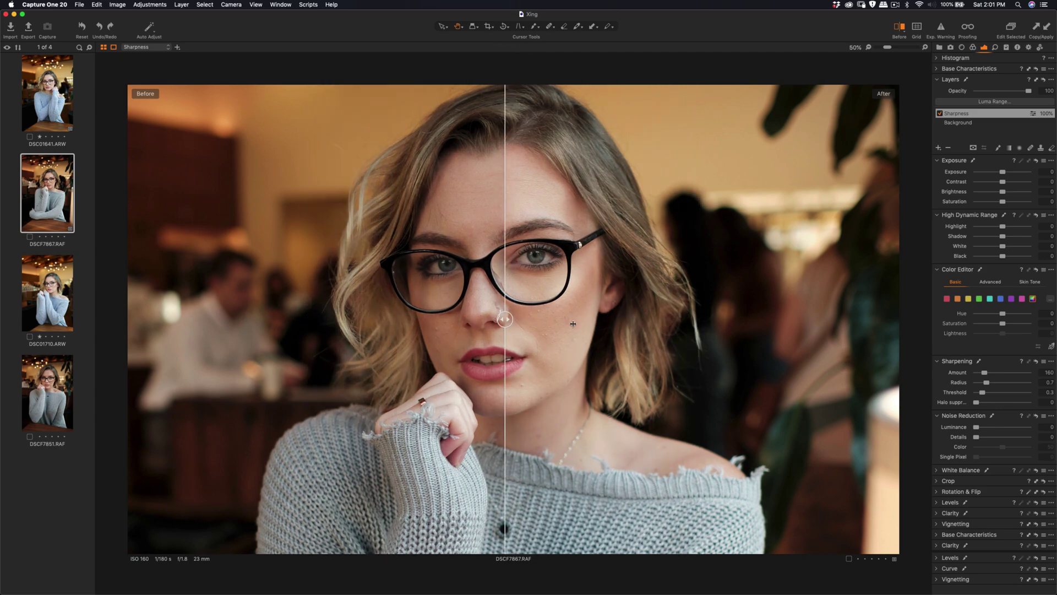
{"action": "left_click_drag", "start_coordinate": [573, 324], "coordinate": [345, 319]}
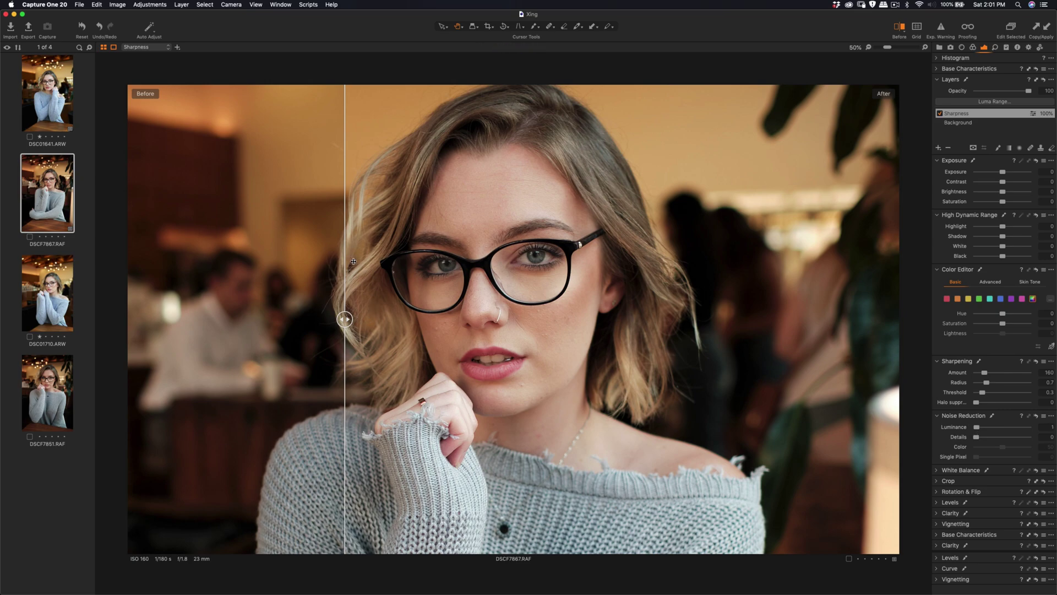
{"action": "key", "text": "super+0"}
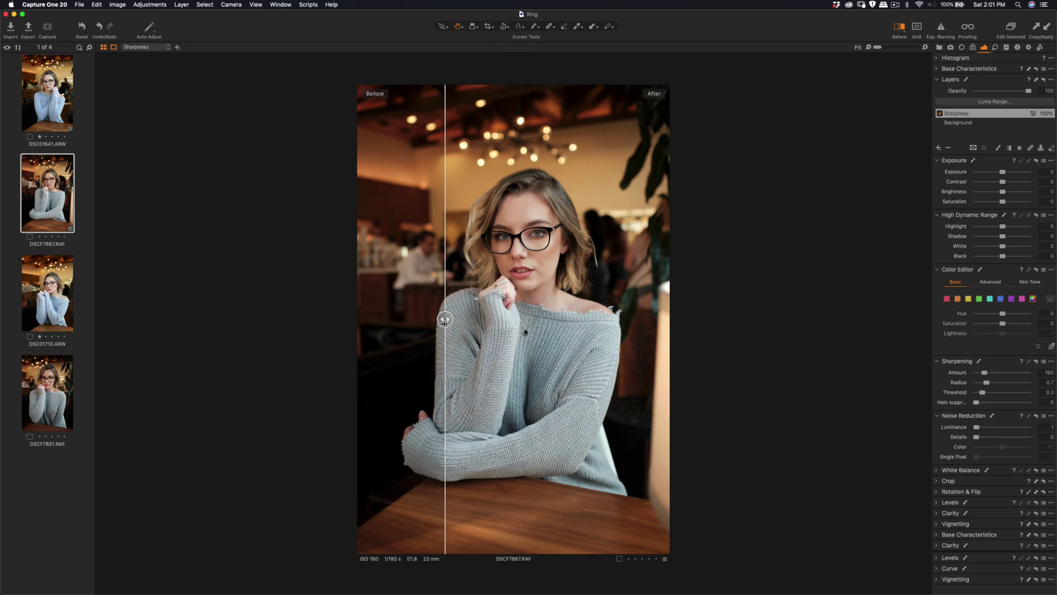
{"action": "left_click_drag", "start_coordinate": [444, 318], "coordinate": [358, 318]}
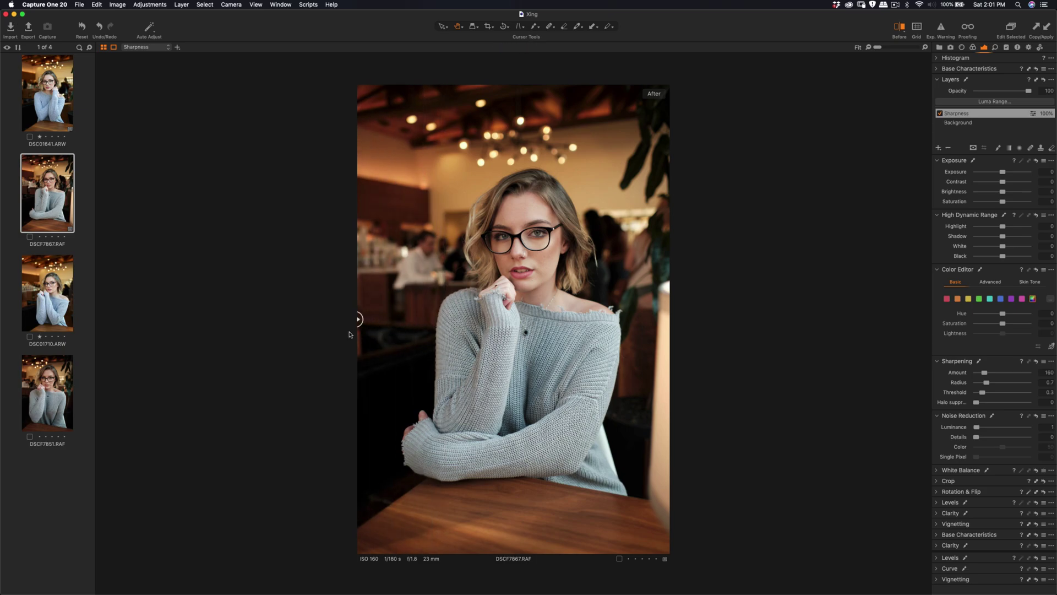
{"action": "left_click", "coordinate": [900, 29]}
- On the Background layer, raise Contrast to 7 and Brightness to 5, and set Highlight to -14
{"action": "left_click", "coordinate": [972, 123]}
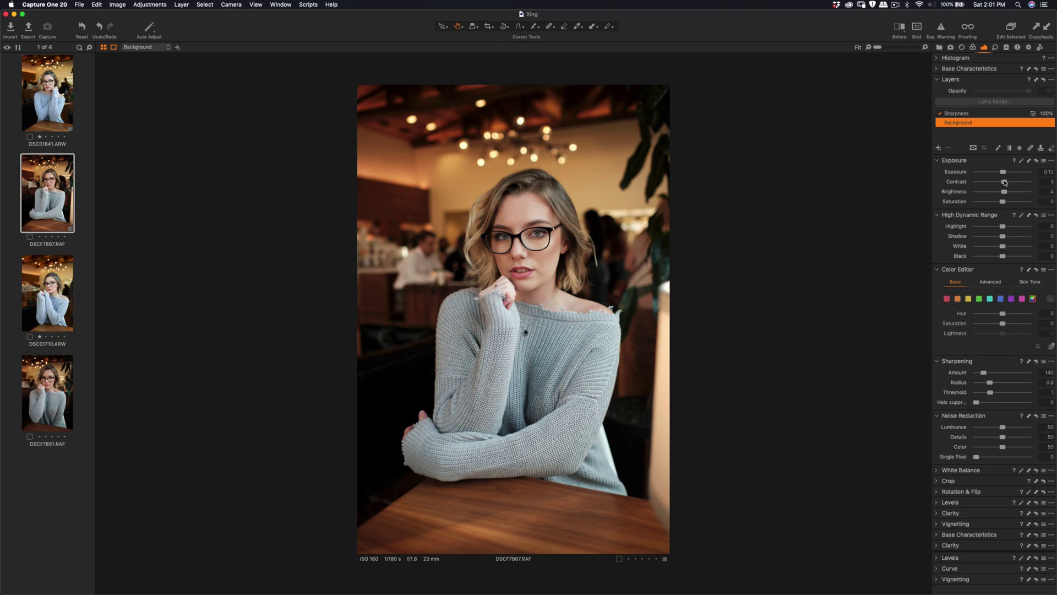
{"action": "left_click_drag", "start_coordinate": [1004, 181], "coordinate": [1005, 182]}
{"action": "left_click_drag", "start_coordinate": [1005, 193], "coordinate": [1006, 193]}
{"action": "left_click_drag", "start_coordinate": [1002, 226], "coordinate": [999, 229]}
{"action": "scroll", "coordinate": [490, 242], "scroll_direction": "up", "scroll_amount": 5}
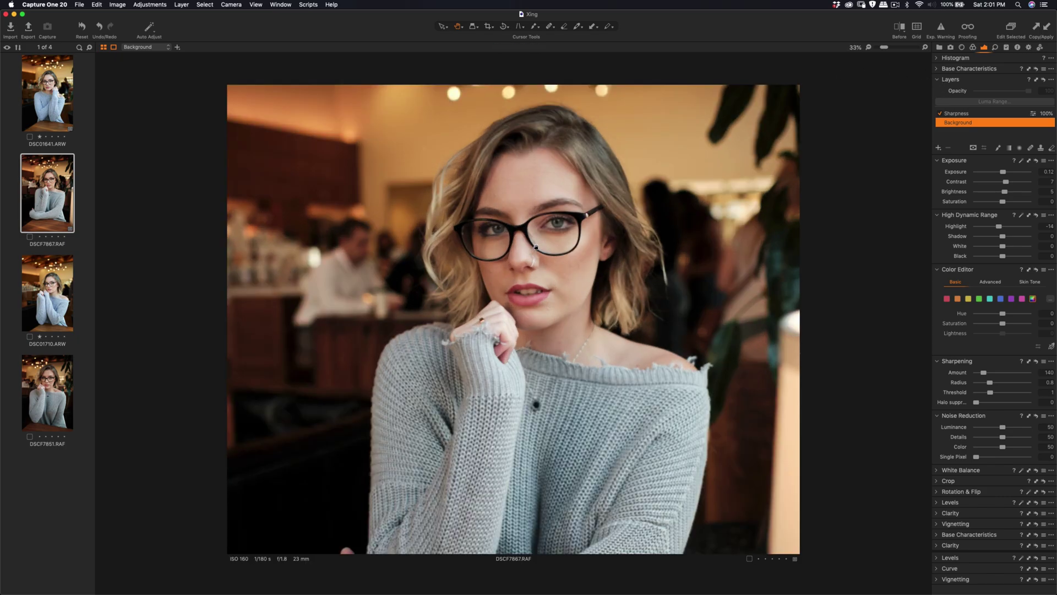
{"action": "scroll", "coordinate": [490, 242], "scroll_direction": "down", "scroll_amount": 5}
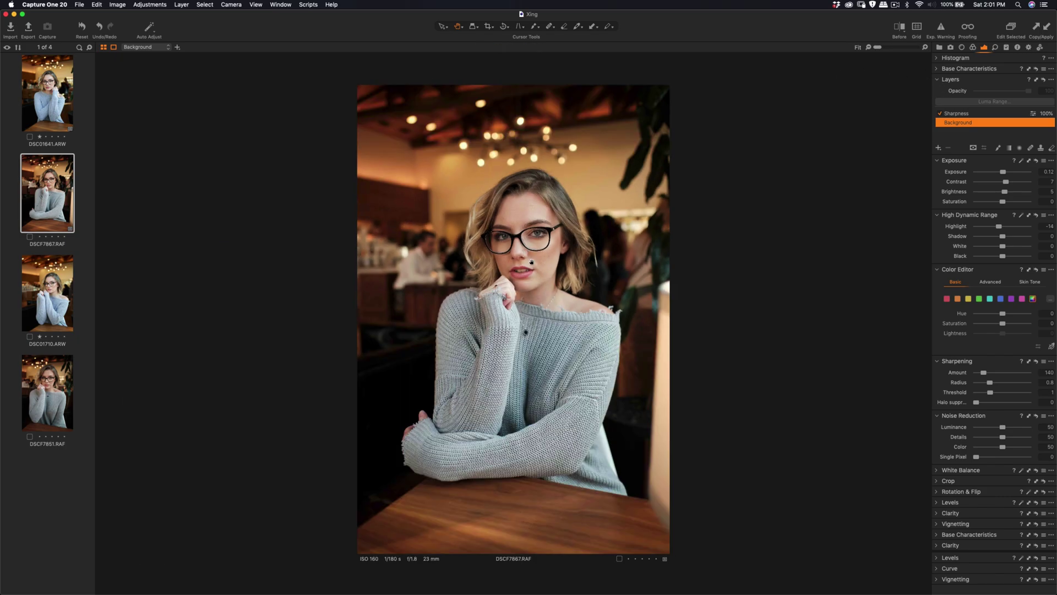
- Open DSC01641.ARW, lower Highlight to -15 and Exposure to -0.25, and check her eye at 50%
{"action": "left_click", "coordinate": [37, 106]}
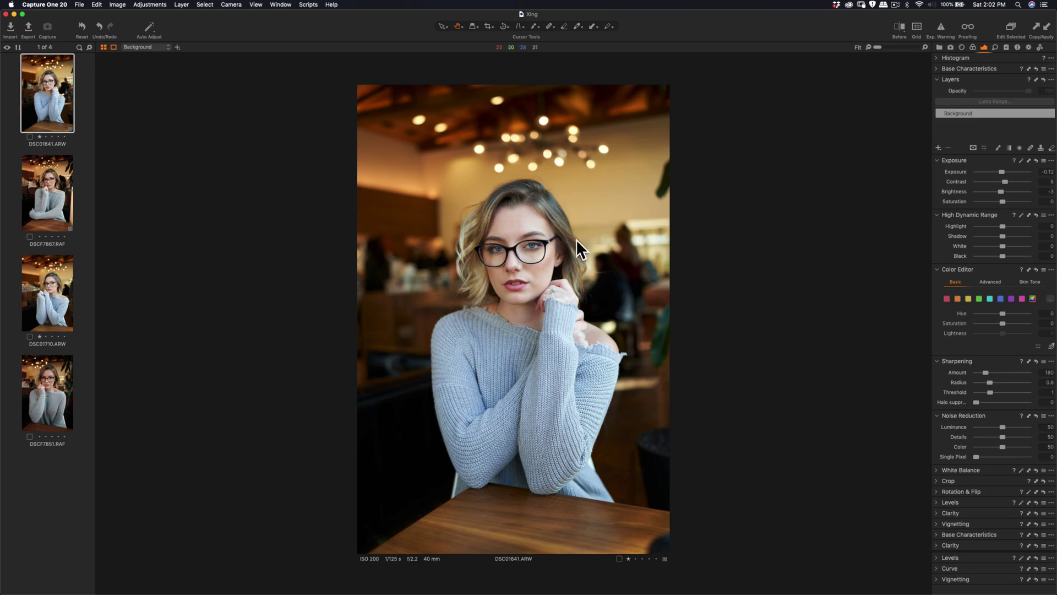
{"action": "left_click_drag", "start_coordinate": [1003, 227], "coordinate": [999, 229]}
{"action": "left_click_drag", "start_coordinate": [1004, 173], "coordinate": [1003, 174]}
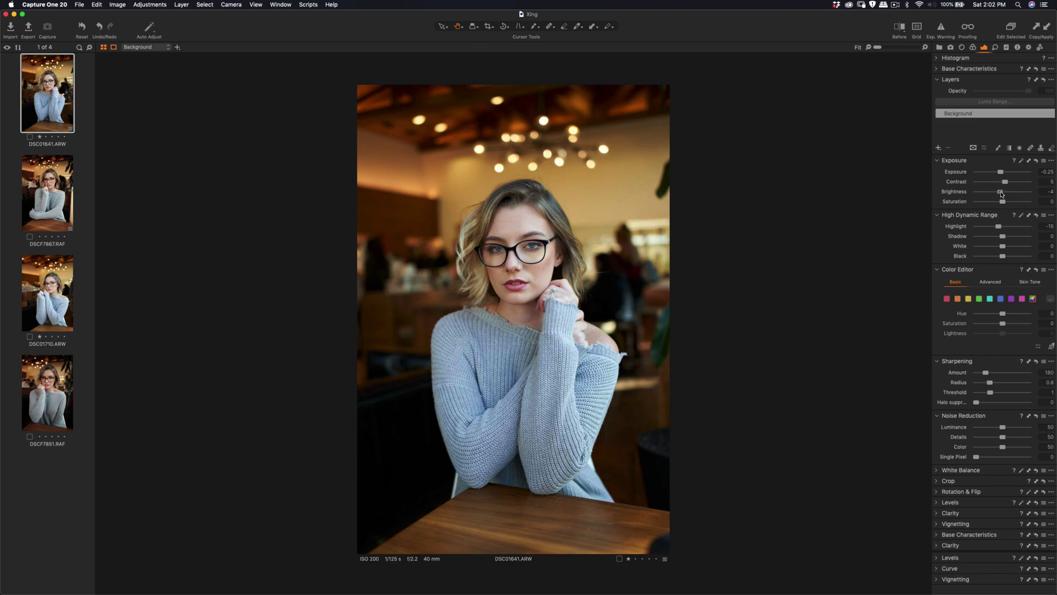
{"action": "left_click", "coordinate": [537, 257]}
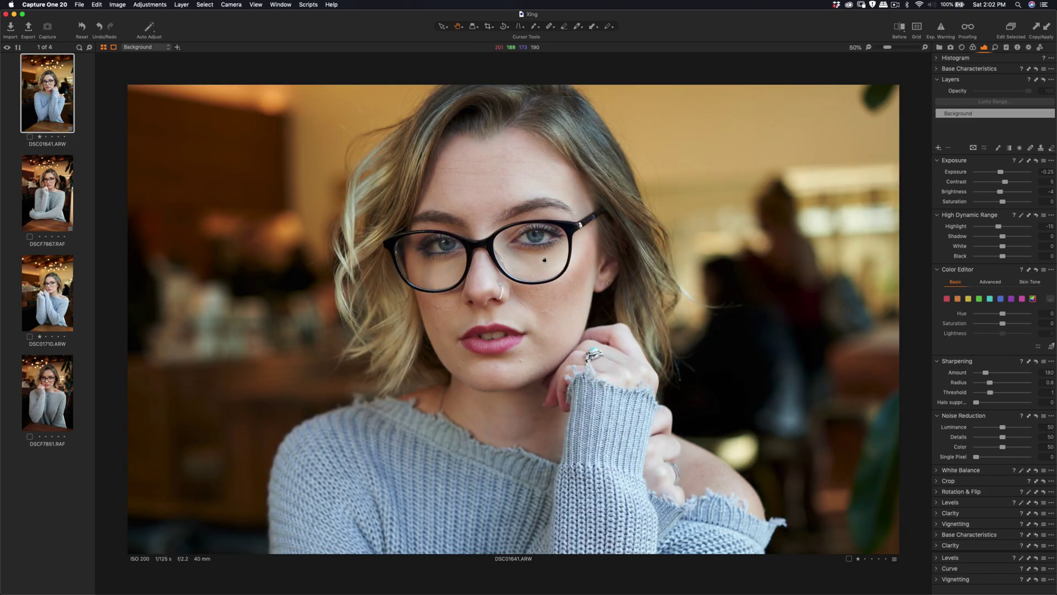
{"action": "left_click", "coordinate": [540, 255]}
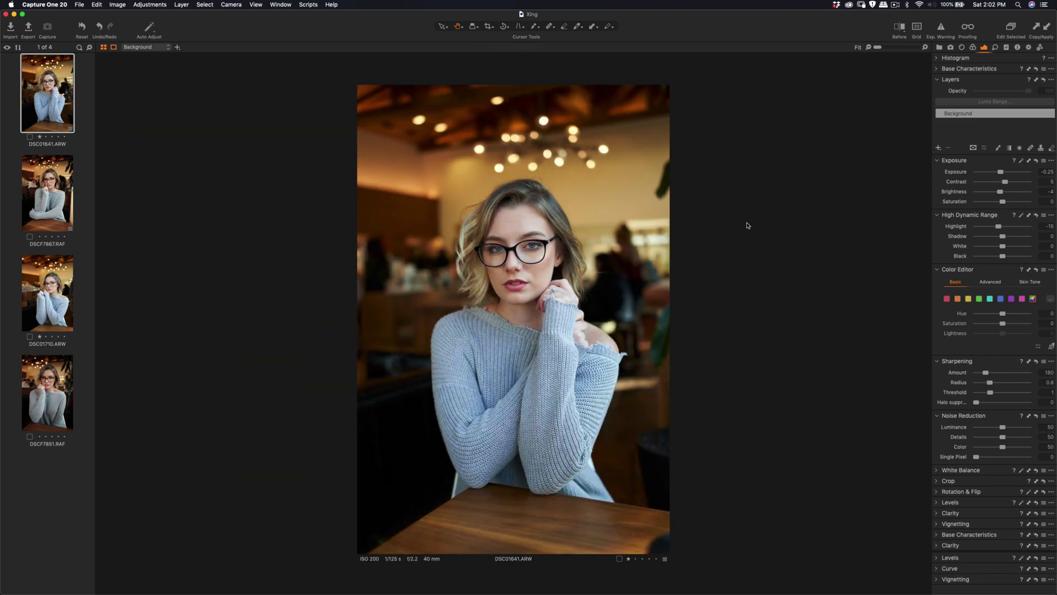
- Add an adjustment layer to DSC01641.ARW and rename it 'Sharpness'
{"action": "left_click", "coordinate": [938, 148]}
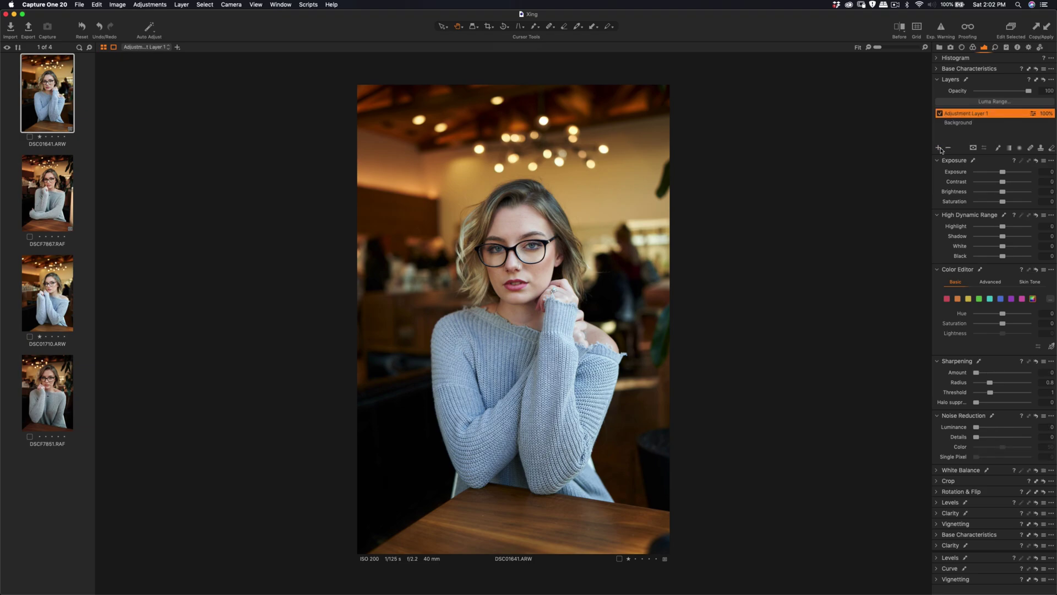
{"action": "double_click", "coordinate": [955, 115]}
{"action": "type", "text": "Shar"}
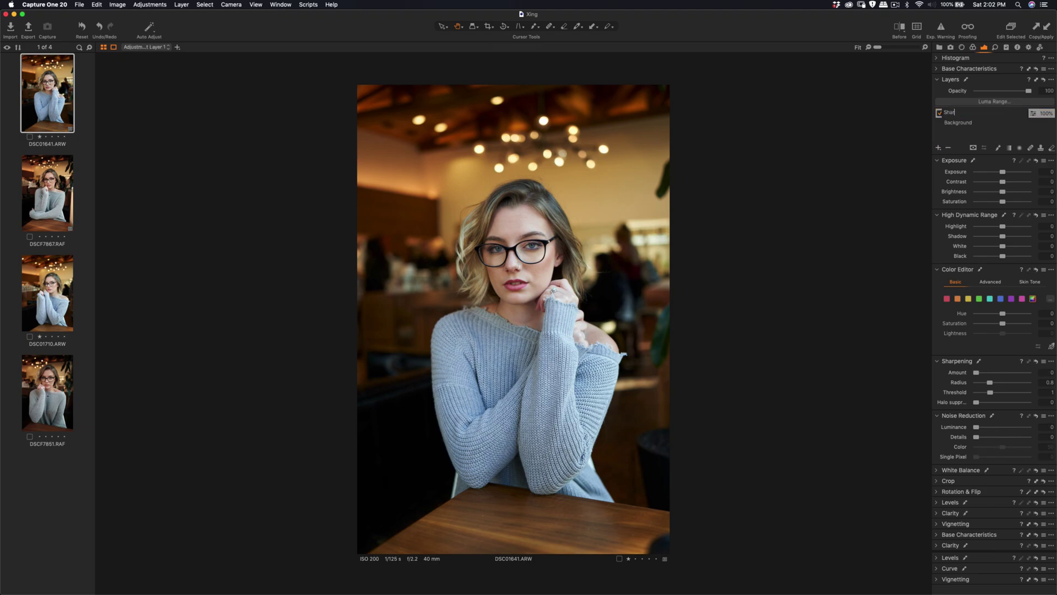
{"action": "type", "text": "pness"}
{"action": "key", "text": "Return"}
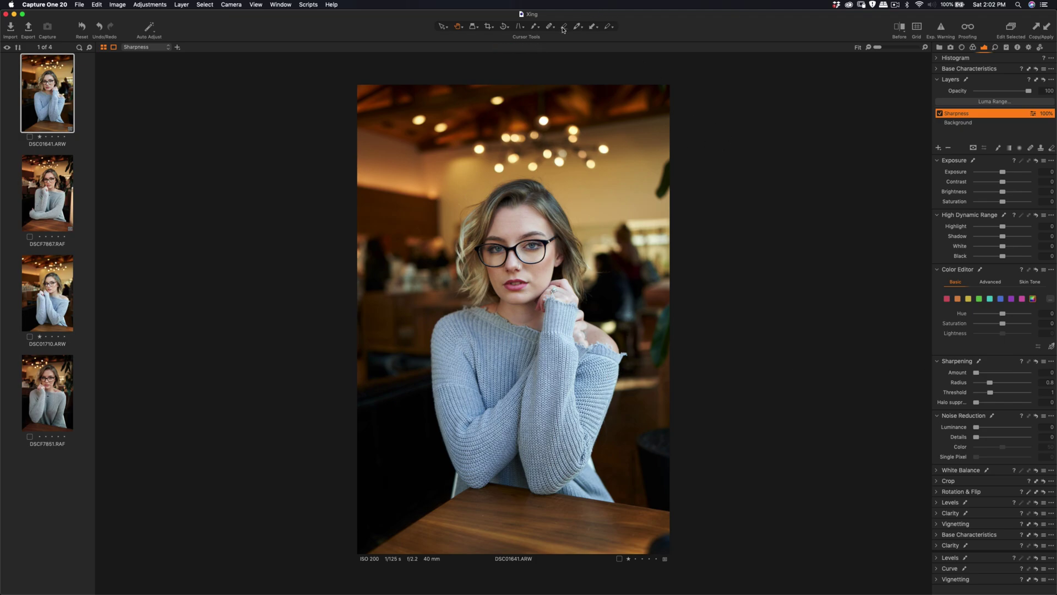
- With the Draw Mask brush, paint over her face, hair, hands and sweater, then hide the overlay
{"action": "left_click", "coordinate": [533, 27]}
{"action": "mouse_move", "coordinate": [515, 264]}
{"action": "left_mouse_down"}
{"action": "mouse_move", "coordinate": [496, 233]}
{"action": "mouse_move", "coordinate": [510, 226]}
{"action": "mouse_move", "coordinate": [493, 288]}
{"action": "mouse_move", "coordinate": [506, 219]}
{"action": "mouse_move", "coordinate": [522, 216]}
{"action": "mouse_move", "coordinate": [542, 259]}
{"action": "mouse_move", "coordinate": [534, 229]}
{"action": "mouse_move", "coordinate": [512, 273]}
{"action": "mouse_move", "coordinate": [525, 306]}
{"action": "mouse_move", "coordinate": [546, 258]}
{"action": "mouse_move", "coordinate": [523, 248]}
{"action": "mouse_move", "coordinate": [499, 305]}
{"action": "mouse_move", "coordinate": [505, 277]}
{"action": "mouse_move", "coordinate": [523, 282]}
{"action": "mouse_move", "coordinate": [544, 270]}
{"action": "mouse_move", "coordinate": [548, 355]}
{"action": "mouse_move", "coordinate": [568, 356]}
{"action": "mouse_move", "coordinate": [564, 444]}
{"action": "mouse_move", "coordinate": [543, 433]}
{"action": "mouse_move", "coordinate": [544, 371]}
{"action": "mouse_move", "coordinate": [543, 489]}
{"action": "mouse_move", "coordinate": [544, 454]}
{"action": "mouse_move", "coordinate": [583, 395]}
{"action": "mouse_move", "coordinate": [551, 487]}
{"action": "mouse_move", "coordinate": [590, 437]}
{"action": "mouse_move", "coordinate": [597, 379]}
{"action": "mouse_move", "coordinate": [585, 365]}
{"action": "mouse_move", "coordinate": [615, 365]}
{"action": "mouse_move", "coordinate": [588, 397]}
{"action": "mouse_move", "coordinate": [590, 342]}
{"action": "mouse_move", "coordinate": [580, 333]}
{"action": "mouse_move", "coordinate": [591, 327]}
{"action": "mouse_move", "coordinate": [611, 350]}
{"action": "mouse_move", "coordinate": [457, 324]}
{"action": "mouse_move", "coordinate": [442, 349]}
{"action": "mouse_move", "coordinate": [448, 331]}
{"action": "mouse_move", "coordinate": [450, 432]}
{"action": "mouse_move", "coordinate": [469, 456]}
{"action": "mouse_move", "coordinate": [481, 437]}
{"action": "mouse_move", "coordinate": [510, 440]}
{"action": "mouse_move", "coordinate": [518, 409]}
{"action": "mouse_move", "coordinate": [503, 424]}
{"action": "mouse_move", "coordinate": [487, 420]}
{"action": "mouse_move", "coordinate": [503, 357]}
{"action": "mouse_move", "coordinate": [495, 377]}
{"action": "mouse_move", "coordinate": [477, 369]}
{"action": "mouse_move", "coordinate": [468, 461]}
{"action": "mouse_move", "coordinate": [485, 465]}
{"action": "mouse_move", "coordinate": [471, 471]}
{"action": "mouse_move", "coordinate": [516, 437]}
{"action": "mouse_move", "coordinate": [474, 472]}
{"action": "mouse_move", "coordinate": [462, 463]}
{"action": "mouse_move", "coordinate": [455, 491]}
{"action": "mouse_move", "coordinate": [525, 445]}
{"action": "mouse_move", "coordinate": [583, 479]}
{"action": "mouse_move", "coordinate": [570, 453]}
{"action": "mouse_move", "coordinate": [474, 479]}
{"action": "mouse_move", "coordinate": [471, 438]}
{"action": "left_mouse_up"}
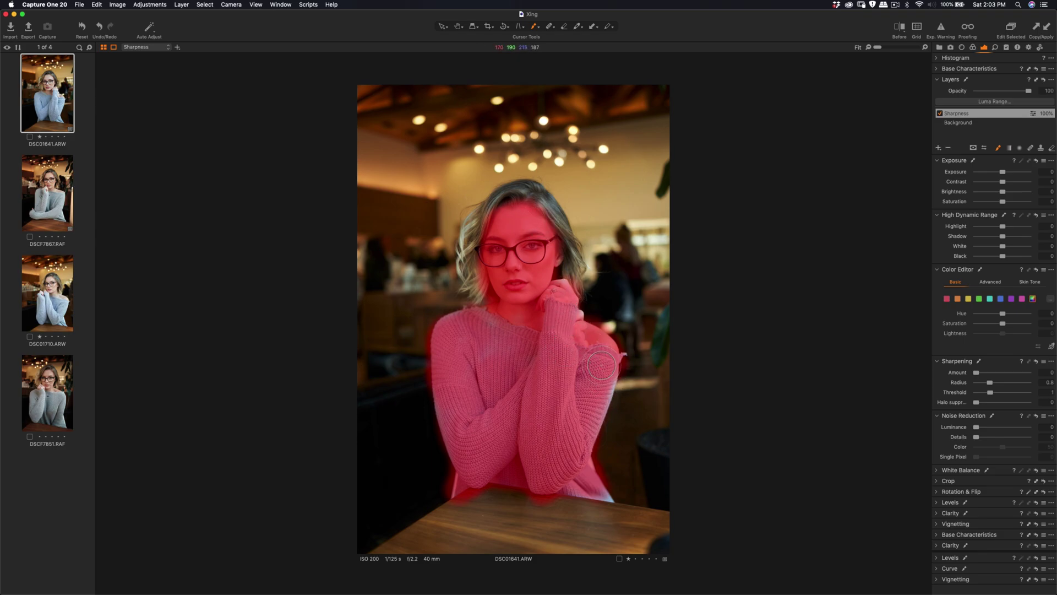
{"action": "key", "text": "m"}
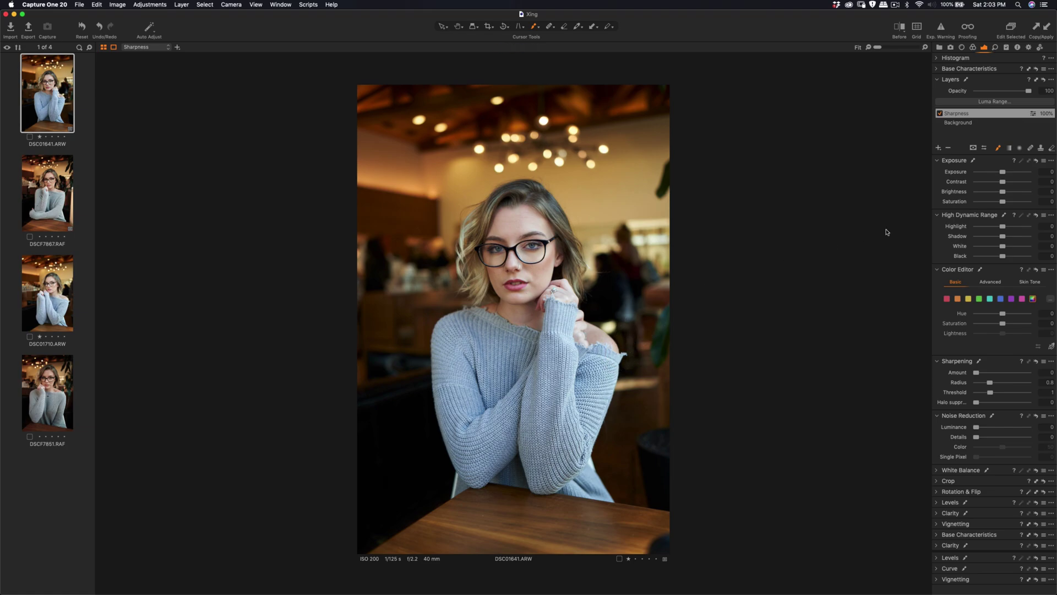
- Tune sharpening to Amount 38, Threshold 0.5 and Radius 0.4 while zoomed on the face
{"action": "left_click_drag", "start_coordinate": [977, 372], "coordinate": [980, 372]}
{"action": "key", "text": "super+equal"}
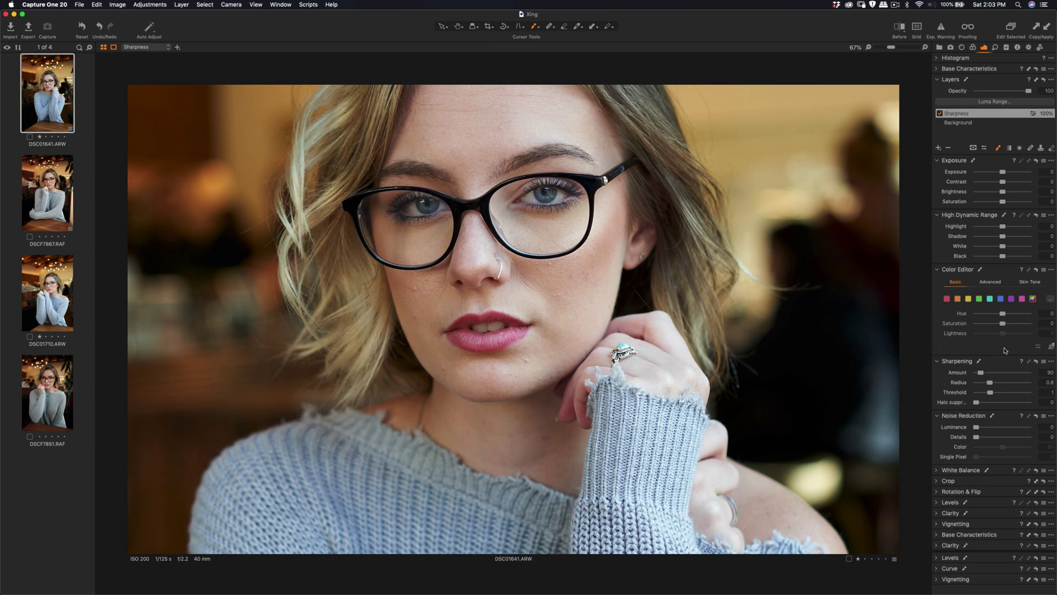
{"action": "left_click_drag", "start_coordinate": [984, 378], "coordinate": [985, 386]}
{"action": "left_click_drag", "start_coordinate": [984, 374], "coordinate": [997, 377]}
{"action": "mouse_move", "coordinate": [998, 396]}
{"action": "left_mouse_down"}
{"action": "mouse_move", "coordinate": [1016, 395]}
{"action": "mouse_move", "coordinate": [983, 397]}
{"action": "left_mouse_up"}
{"action": "mouse_move", "coordinate": [980, 383]}
{"action": "left_mouse_down"}
{"action": "mouse_move", "coordinate": [1021, 391]}
{"action": "mouse_move", "coordinate": [990, 392]}
{"action": "left_mouse_up"}
{"action": "key", "text": "super+0"}
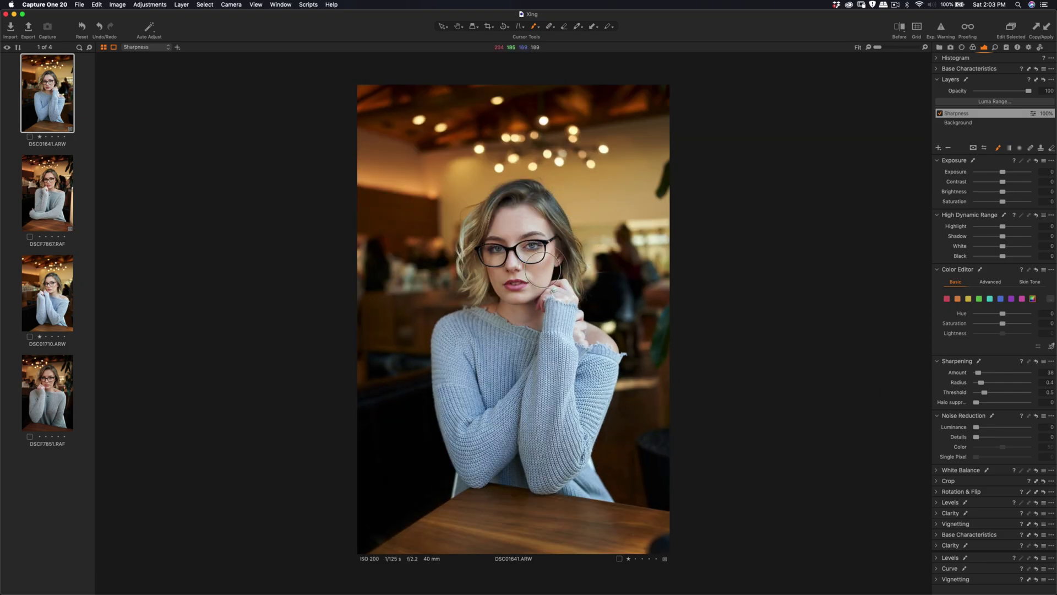
{"action": "key", "text": "z"}
- On the ARW Background layer, set Exposure to -0.24 and raise the White level to -12
{"action": "left_click", "coordinate": [961, 124]}
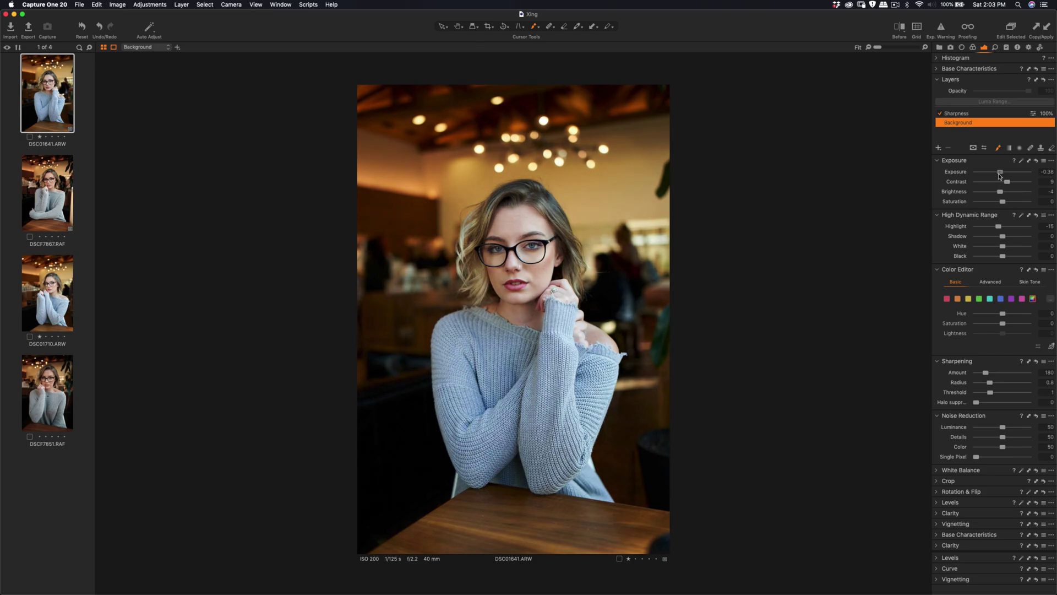
{"action": "left_click_drag", "start_coordinate": [1000, 175], "coordinate": [1000, 175]}
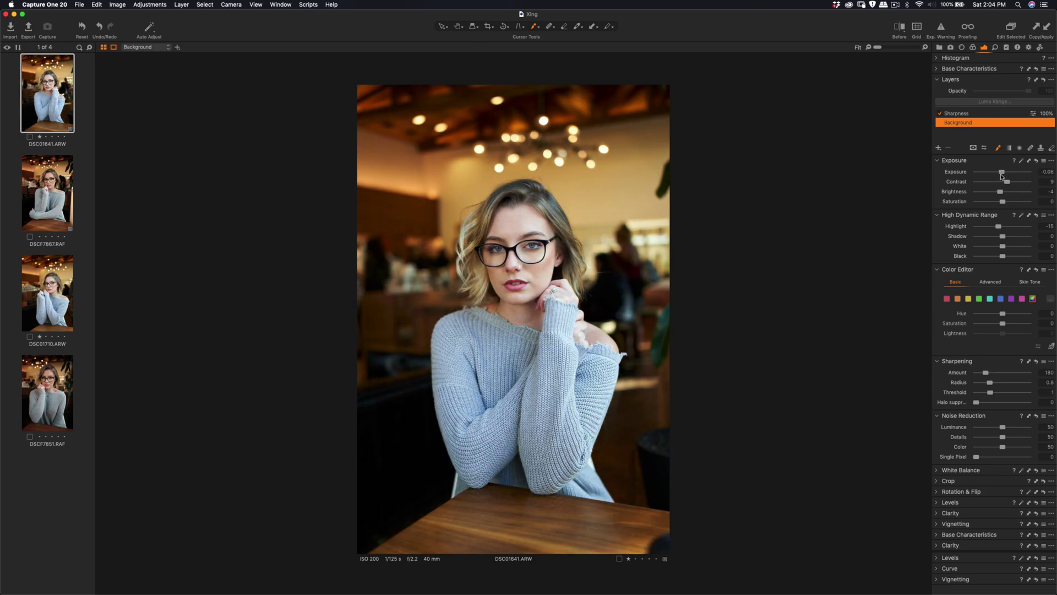
{"action": "double_click", "coordinate": [1001, 173]}
{"action": "left_click_drag", "start_coordinate": [1002, 174], "coordinate": [1000, 175]}
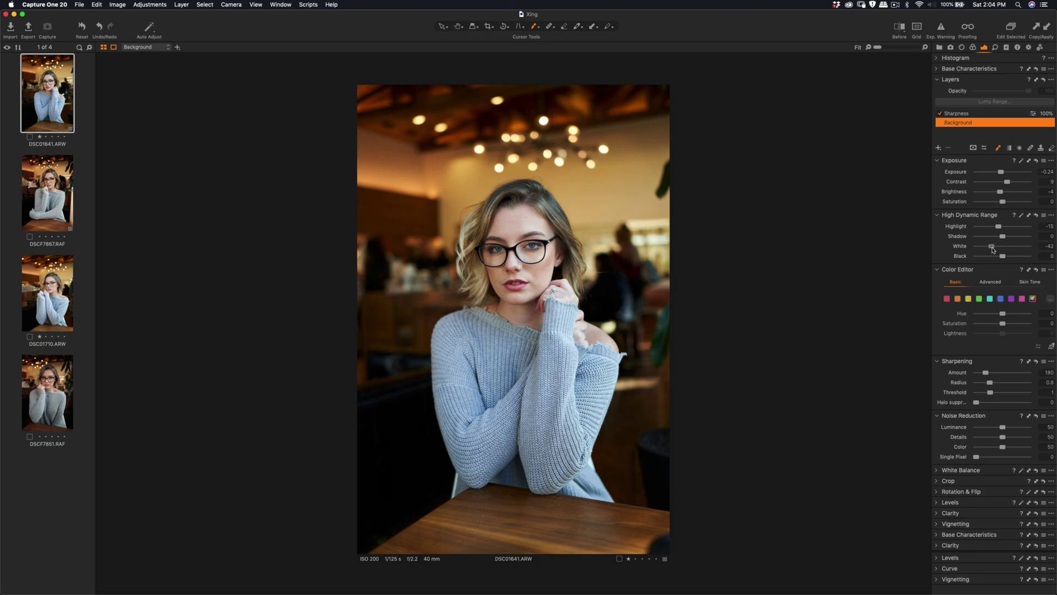
{"action": "left_click_drag", "start_coordinate": [992, 247], "coordinate": [1001, 246]}
{"action": "scroll", "coordinate": [499, 264], "scroll_direction": "up", "scroll_amount": 5}
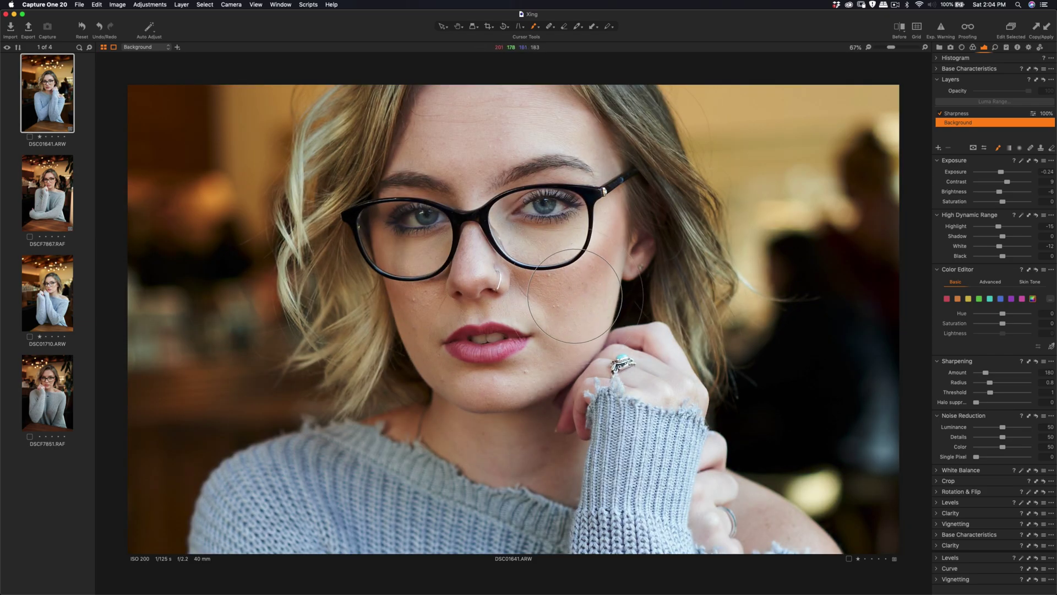
- Turn on the Before/After comparison and move the divider to reveal more of the original
{"action": "left_click", "coordinate": [900, 28]}
{"action": "mouse_move", "coordinate": [514, 319]}
{"action": "left_mouse_down"}
{"action": "mouse_move", "coordinate": [633, 318]}
{"action": "mouse_move", "coordinate": [343, 319]}
{"action": "left_mouse_up"}
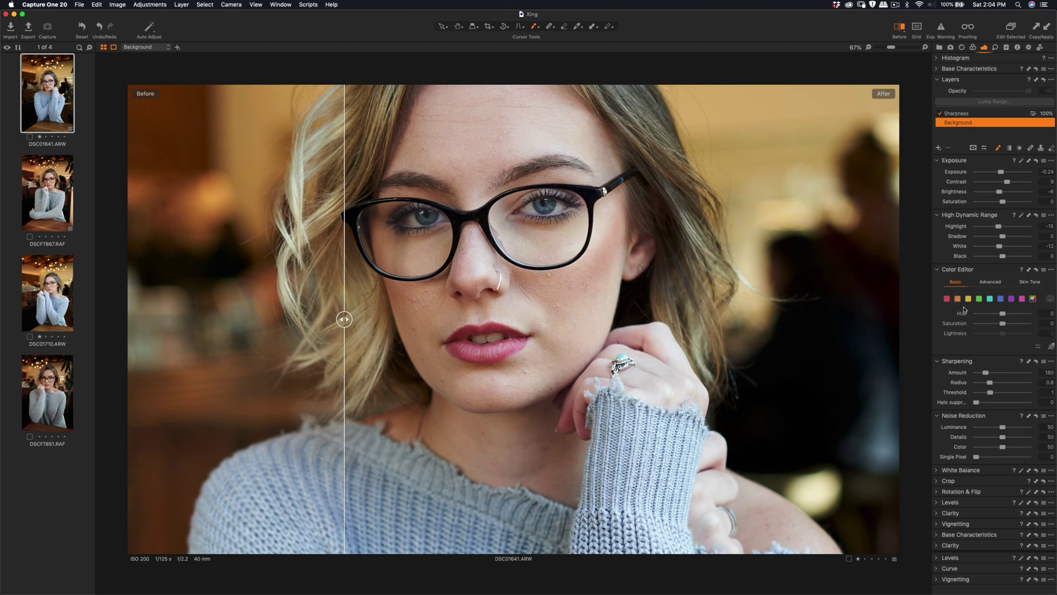
{"action": "left_click_drag", "start_coordinate": [344, 319], "coordinate": [315, 328]}
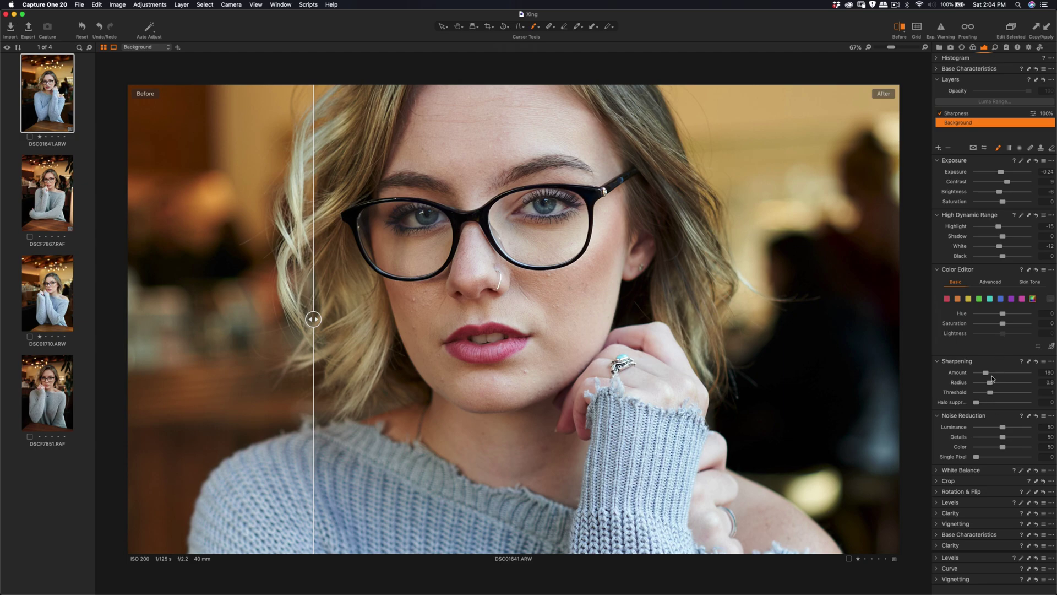
- Soften the Sharpness layer's sharpening to Amount 36, Radius 0.3, Threshold 0.5, then fit the portrait
{"action": "left_click", "coordinate": [957, 115]}
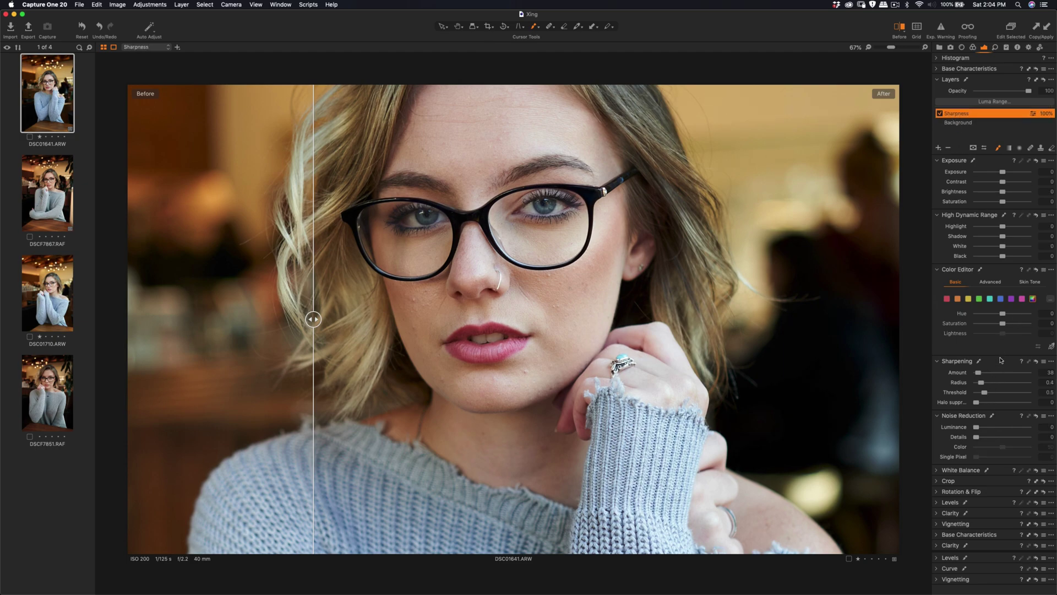
{"action": "left_click_drag", "start_coordinate": [980, 375], "coordinate": [979, 375]}
{"action": "left_click", "coordinate": [899, 27]}
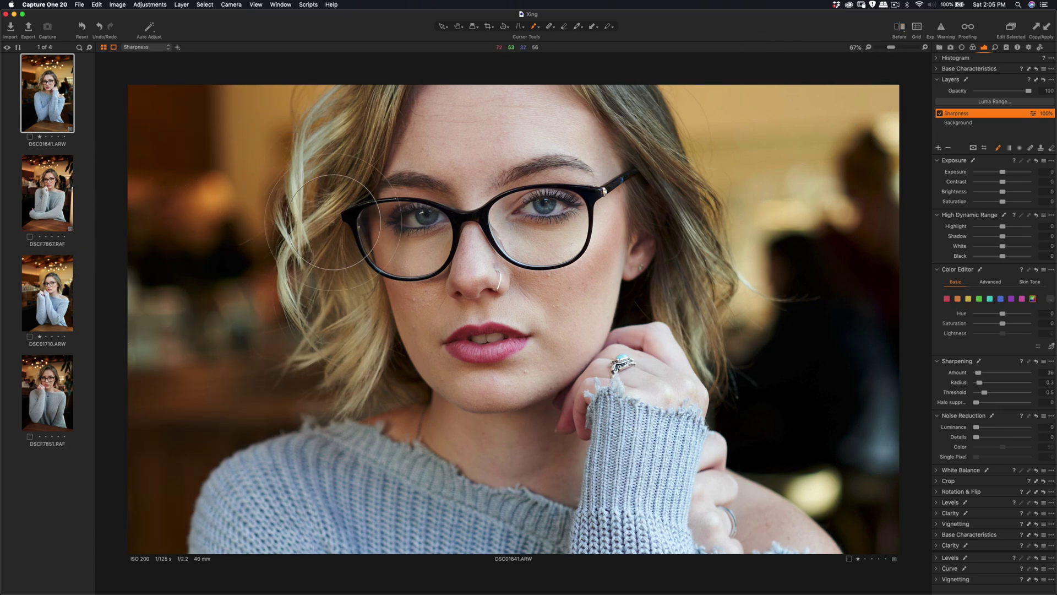
{"action": "key", "text": "super+0"}
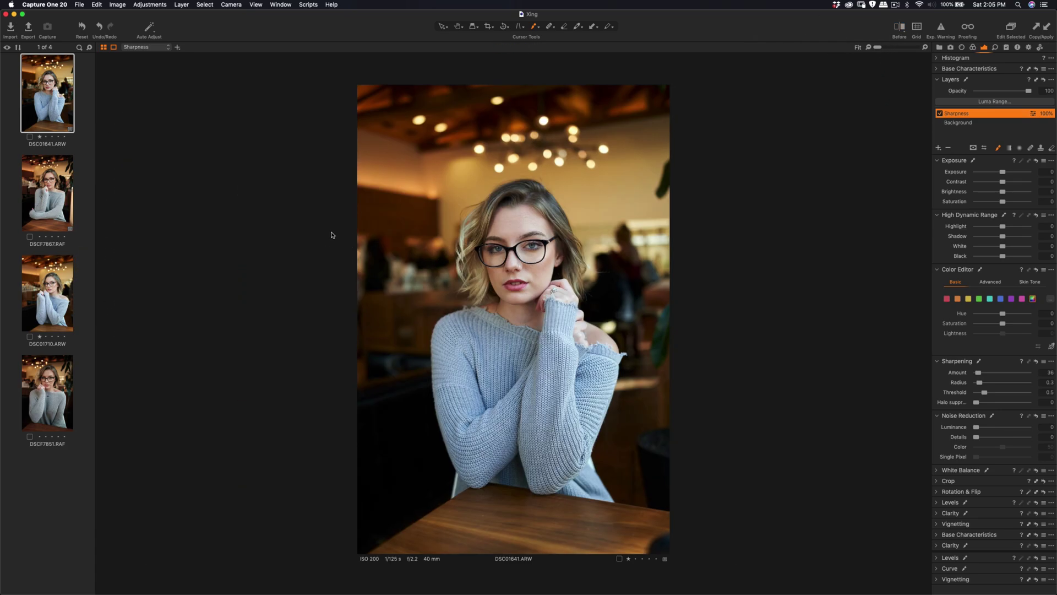
- Show DSCF7867.RAF beside the ARW portrait and undo a stray mask stroke on the cheek
{"action": "left_click", "coordinate": [63, 194], "text": "super"}
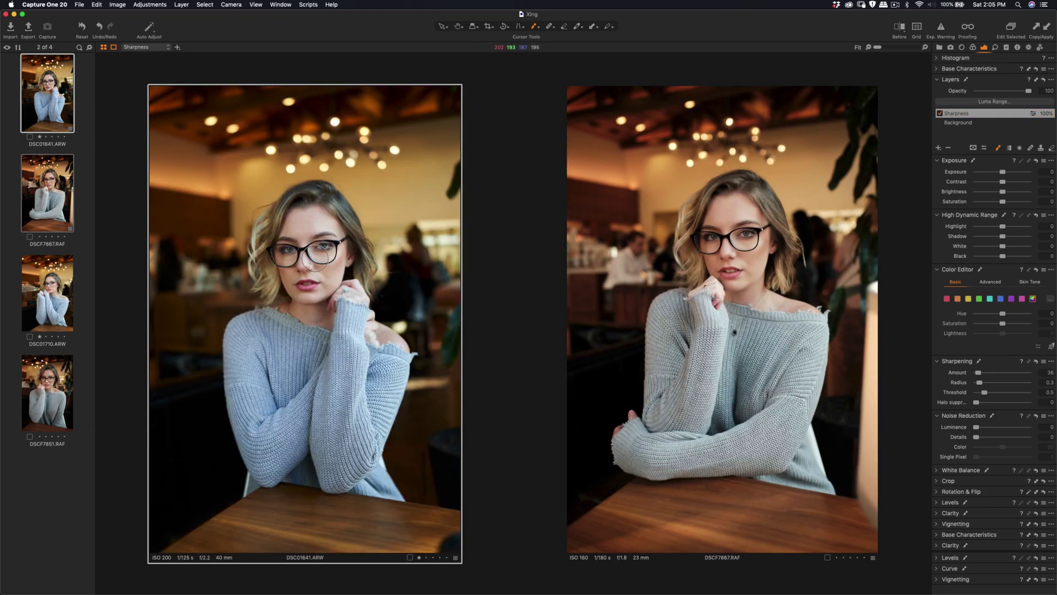
{"action": "scroll", "coordinate": [315, 257], "scroll_direction": "up", "scroll_amount": 1}
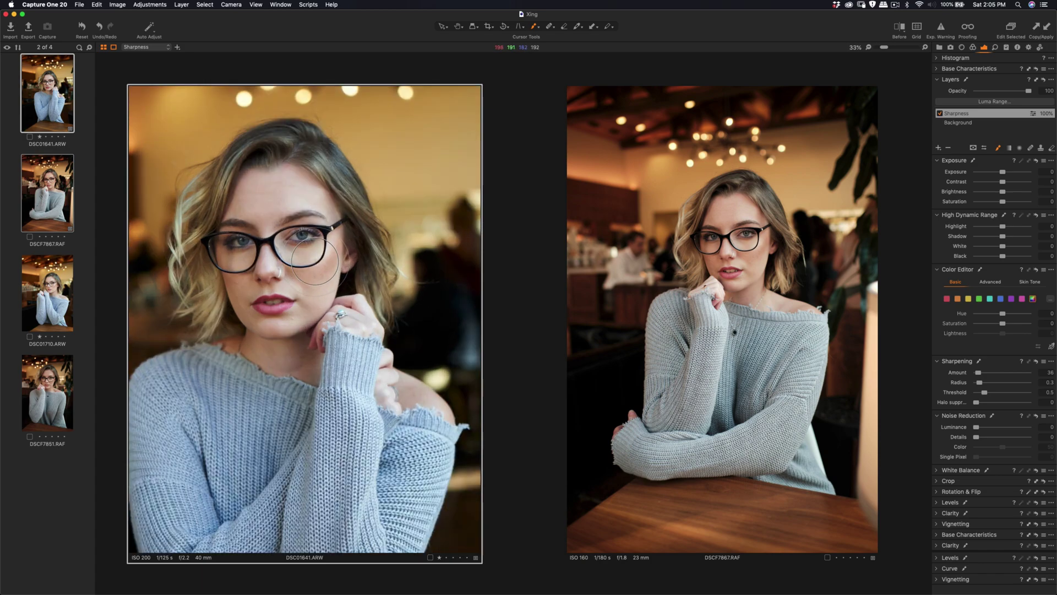
{"action": "scroll", "coordinate": [315, 261], "scroll_direction": "down", "scroll_amount": 1}
{"action": "scroll", "coordinate": [314, 263], "scroll_direction": "up", "scroll_amount": 3}
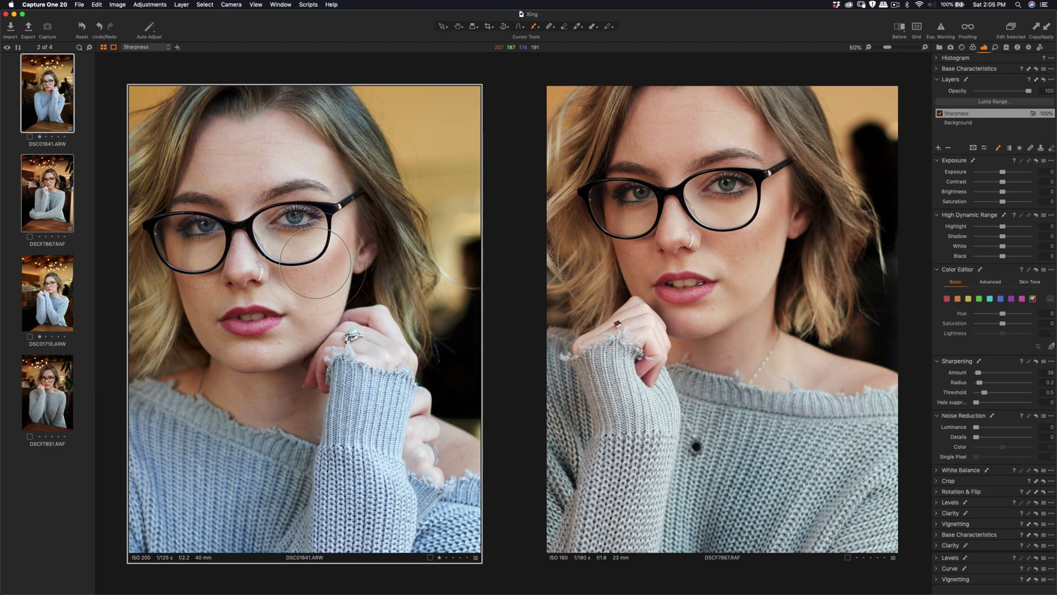
{"action": "scroll", "coordinate": [315, 262], "scroll_direction": "down", "scroll_amount": 1}
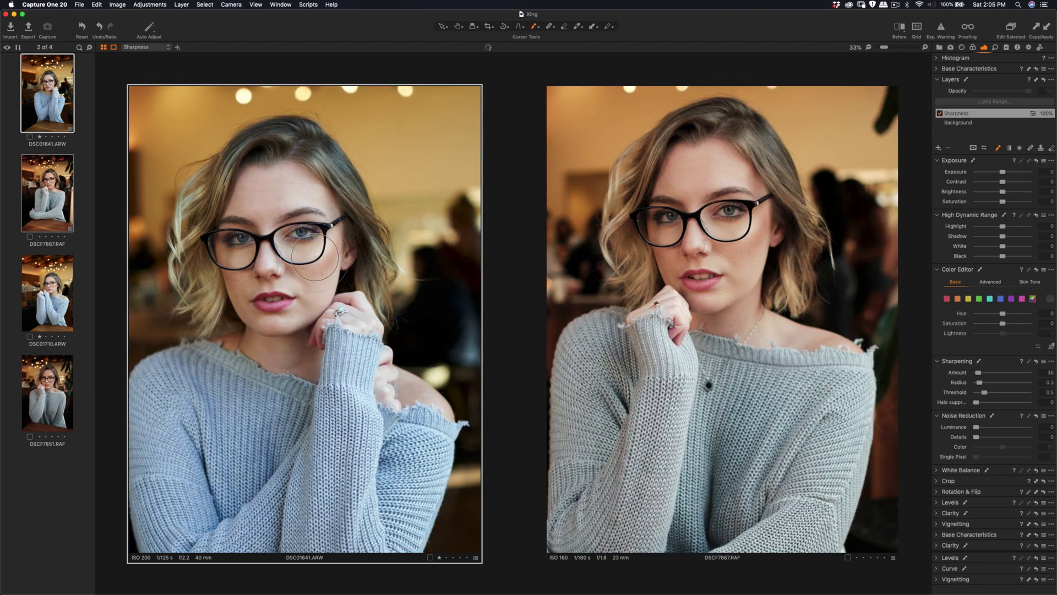
{"action": "mouse_move", "coordinate": [334, 258]}
{"action": "left_mouse_down"}
{"action": "mouse_move", "coordinate": [342, 248]}
{"action": "mouse_move", "coordinate": [339, 275]}
{"action": "mouse_move", "coordinate": [337, 253]}
{"action": "mouse_move", "coordinate": [352, 266]}
{"action": "left_mouse_up"}
{"action": "key", "text": "super+z"}
- Pan and zoom both portraits so each face is centred close up
{"action": "left_click", "coordinate": [459, 28]}
{"action": "left_click_drag", "start_coordinate": [399, 262], "coordinate": [447, 255]}
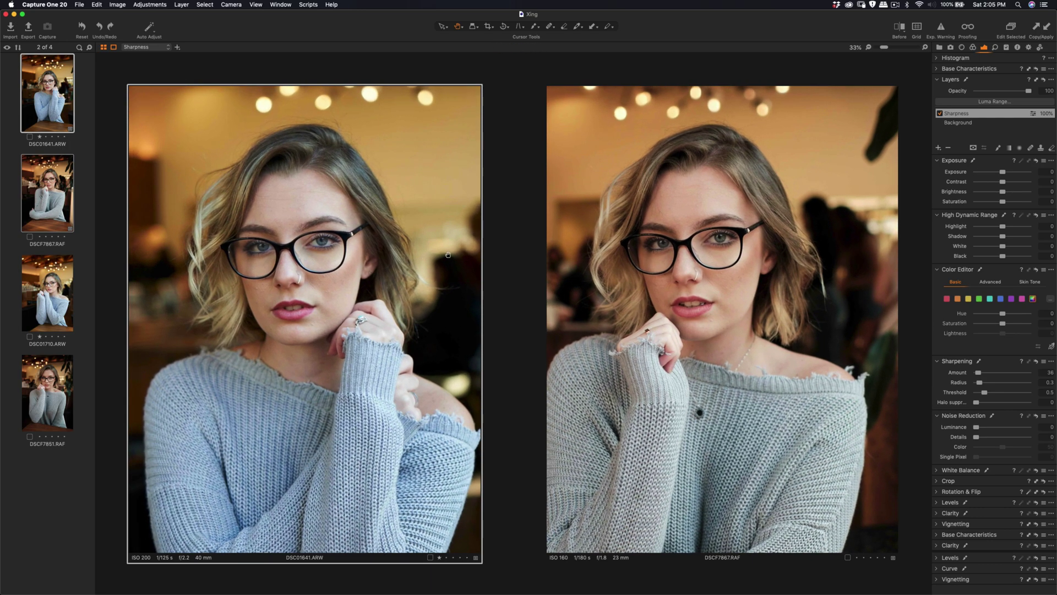
{"action": "mouse_move", "coordinate": [717, 230]}
{"action": "left_mouse_down"}
{"action": "mouse_move", "coordinate": [730, 227]}
{"action": "mouse_move", "coordinate": [726, 239]}
{"action": "left_mouse_up"}
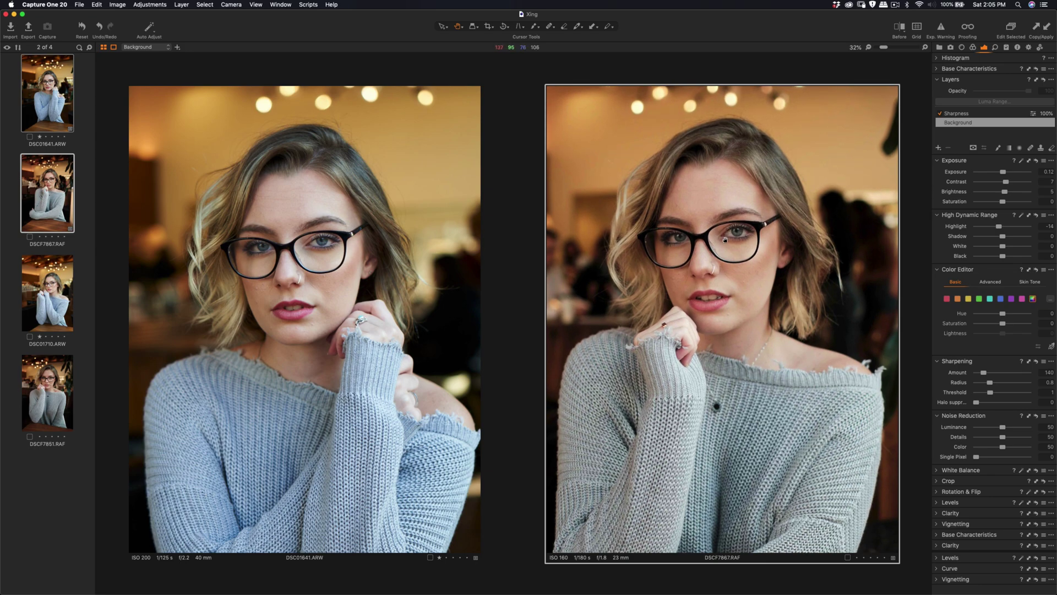
{"action": "scroll", "coordinate": [725, 239], "scroll_direction": "up", "scroll_amount": 1}
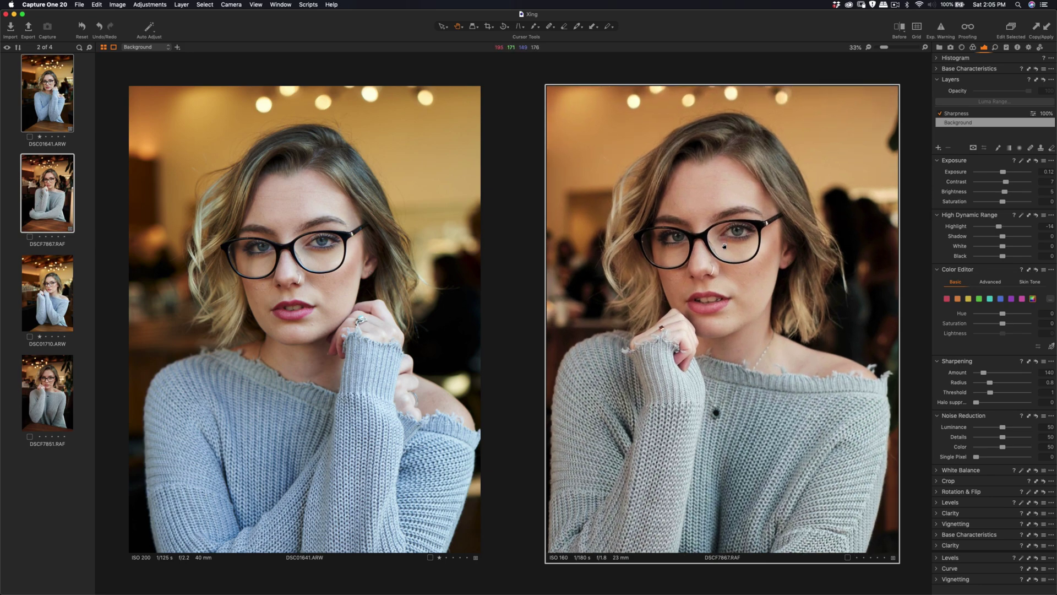
{"action": "scroll", "coordinate": [724, 246], "scroll_direction": "down", "scroll_amount": 5}
{"action": "scroll", "coordinate": [722, 240], "scroll_direction": "up", "scroll_amount": 5}
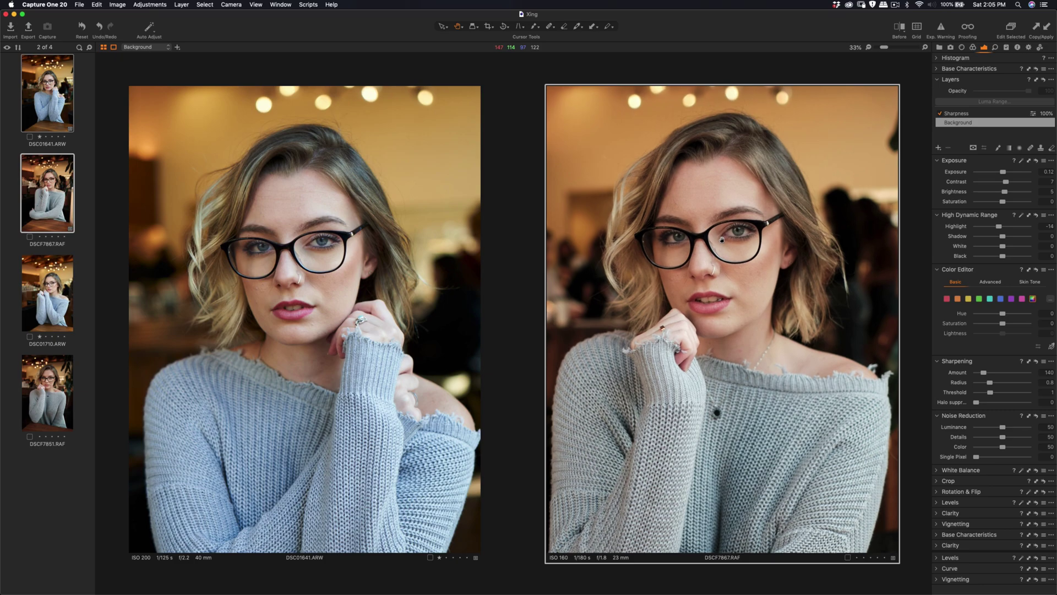
{"action": "left_click_drag", "start_coordinate": [722, 240], "coordinate": [724, 249]}
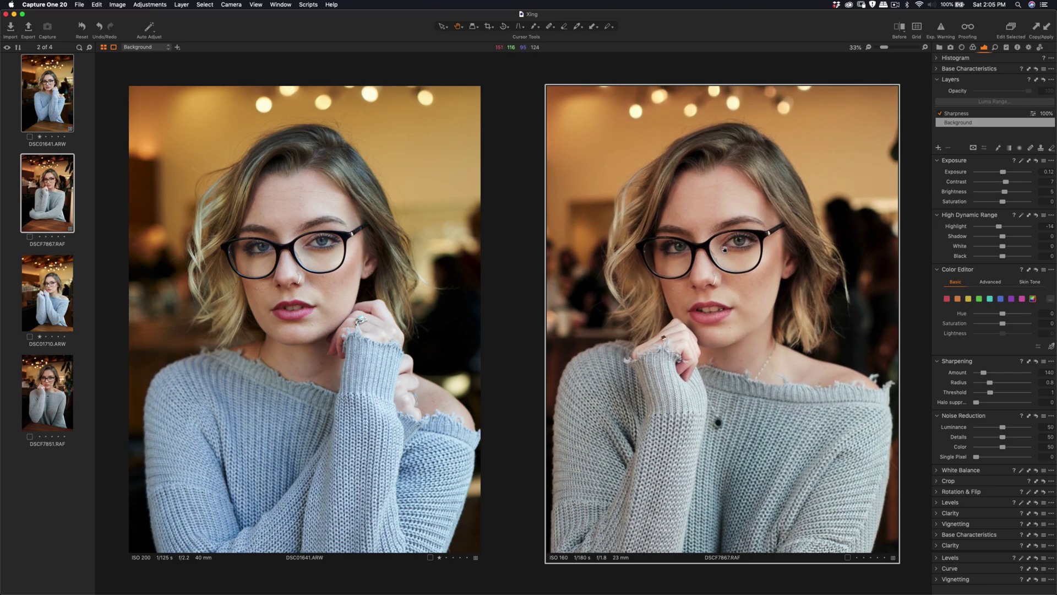
{"action": "scroll", "coordinate": [725, 249], "scroll_direction": "up", "scroll_amount": 3}
{"action": "scroll", "coordinate": [724, 251], "scroll_direction": "up", "scroll_amount": 2}
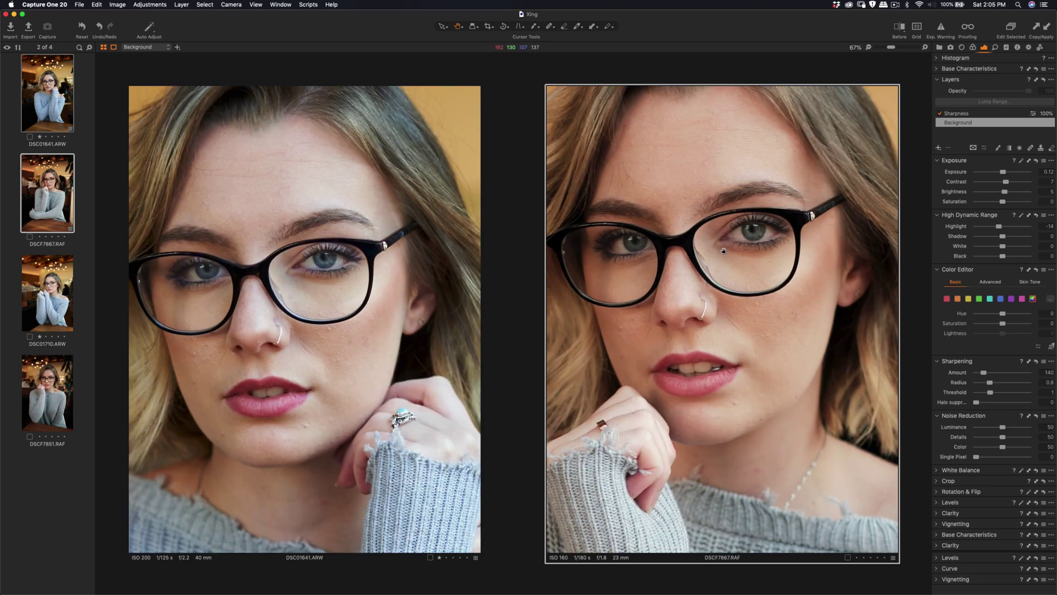
{"action": "scroll", "coordinate": [724, 250], "scroll_direction": "down", "scroll_amount": 5}
{"action": "scroll", "coordinate": [723, 251], "scroll_direction": "up", "scroll_amount": 5}
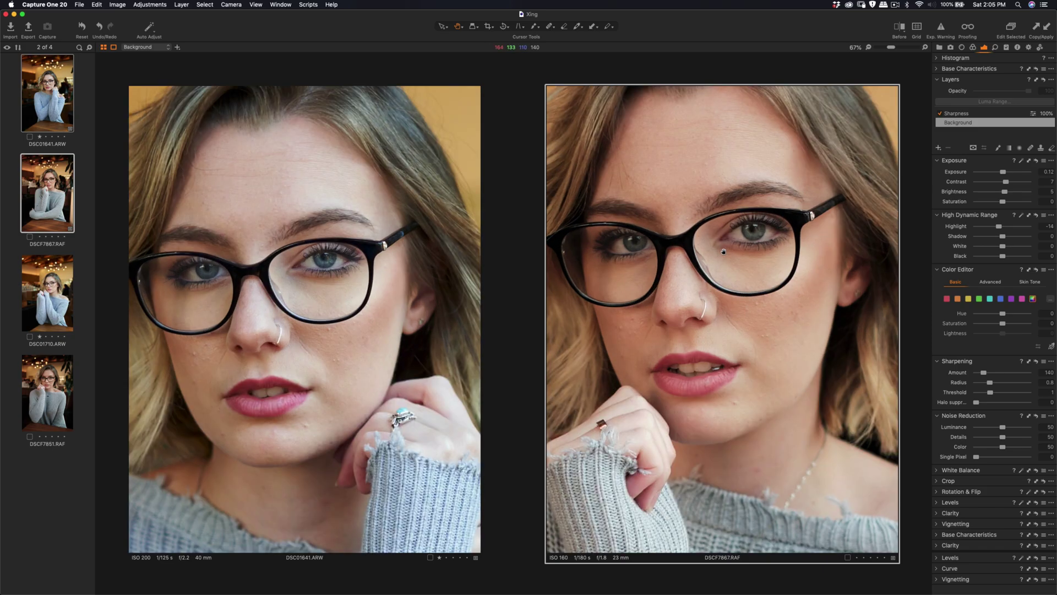
{"action": "left_click_drag", "start_coordinate": [723, 252], "coordinate": [744, 273]}
{"action": "left_click_drag", "start_coordinate": [413, 272], "coordinate": [434, 273]}
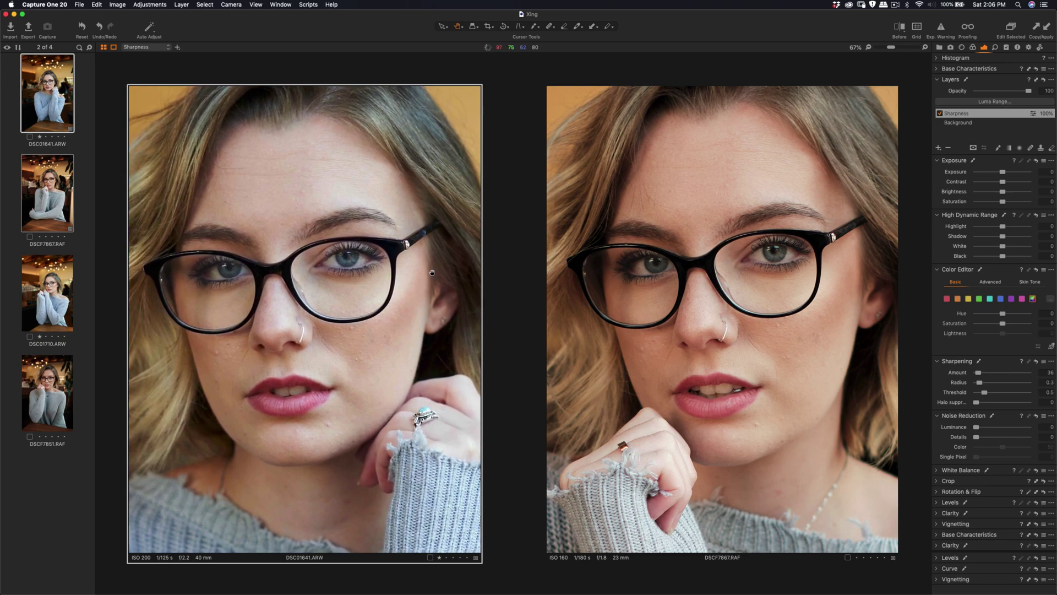
- Compare the RAF settings, toggle the ARW Sharpness layer (Amount 36) off and back on, then fit the photo
{"action": "left_click", "coordinate": [688, 269]}
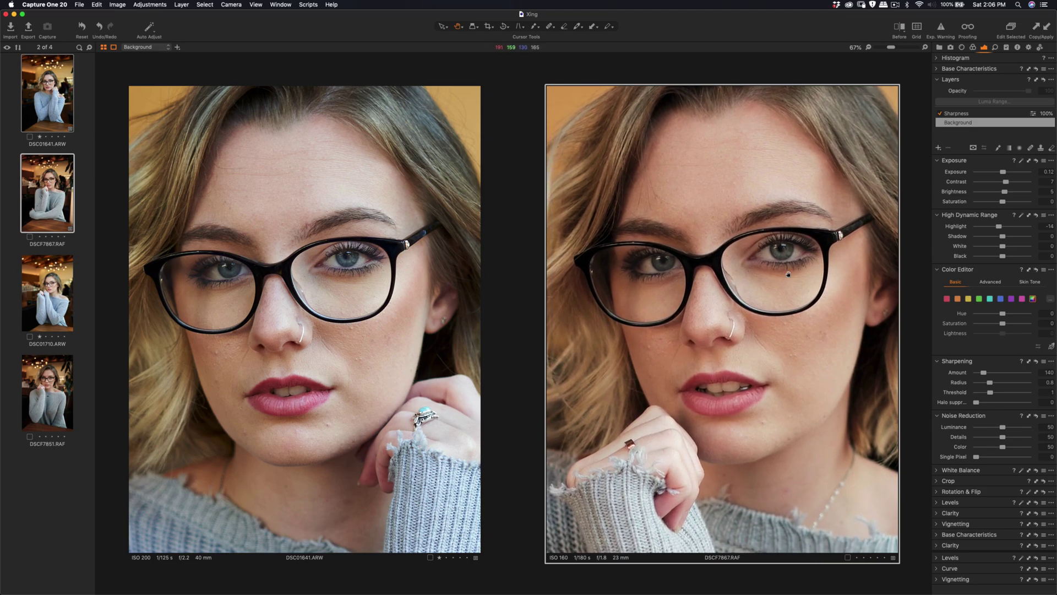
{"action": "left_click", "coordinate": [404, 271]}
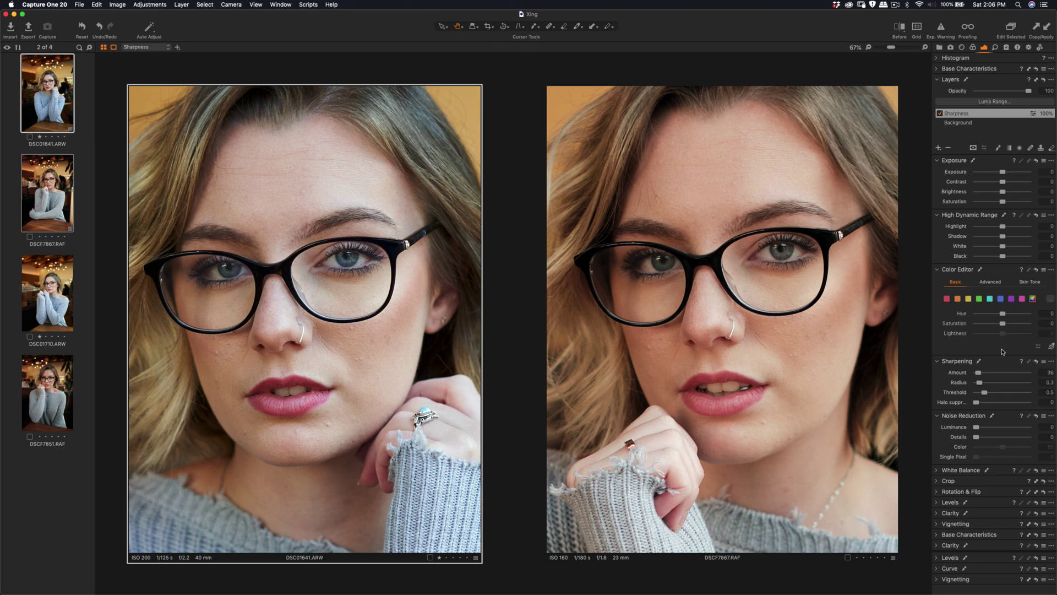
{"action": "left_click", "coordinate": [939, 114]}
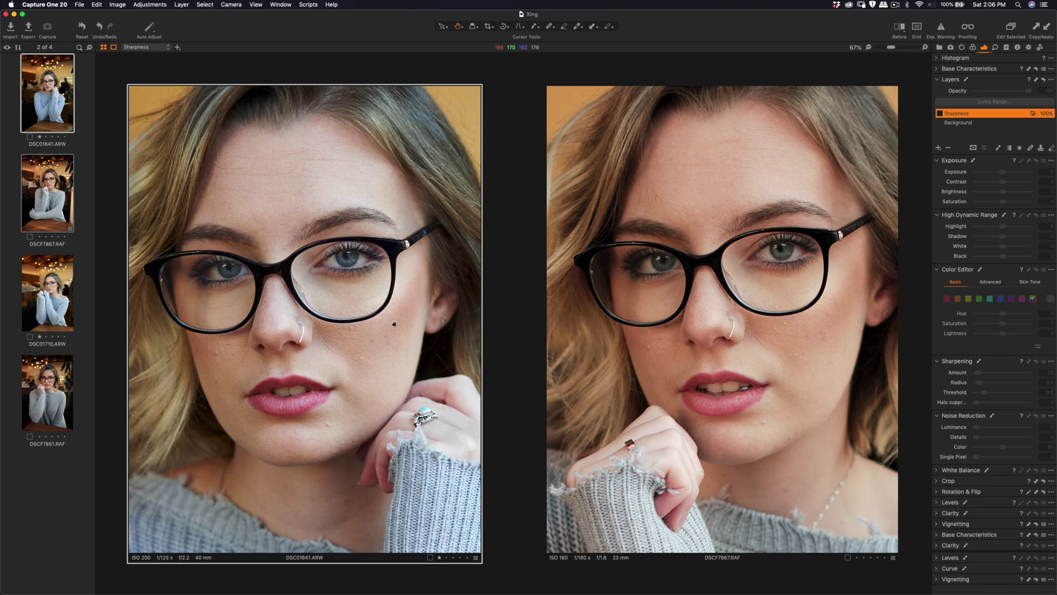
{"action": "left_click", "coordinate": [953, 124]}
{"action": "left_click", "coordinate": [953, 115]}
{"action": "left_click", "coordinate": [940, 113]}
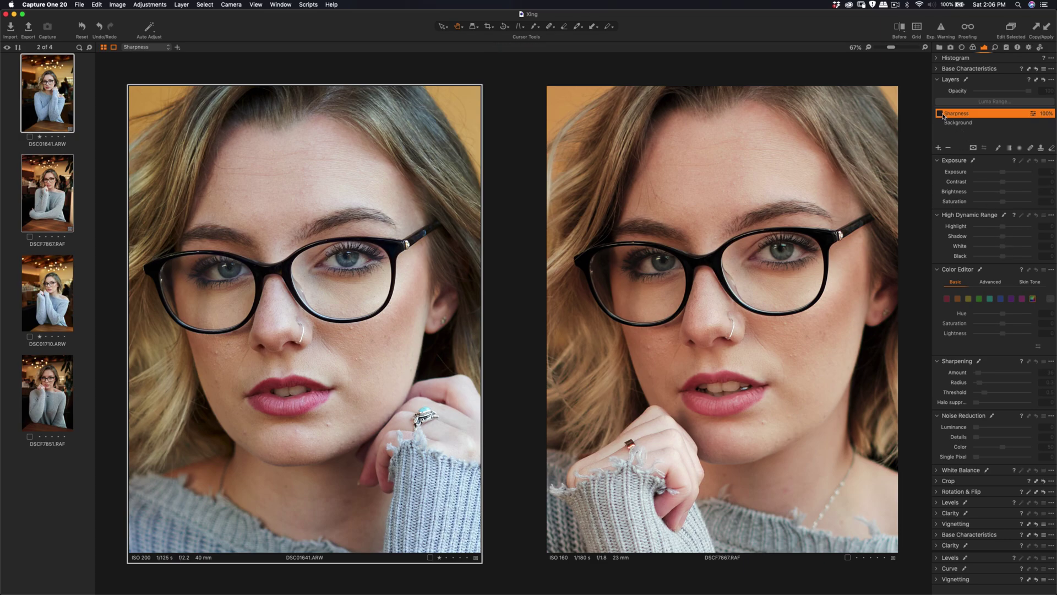
{"action": "double_click", "coordinate": [457, 411]}
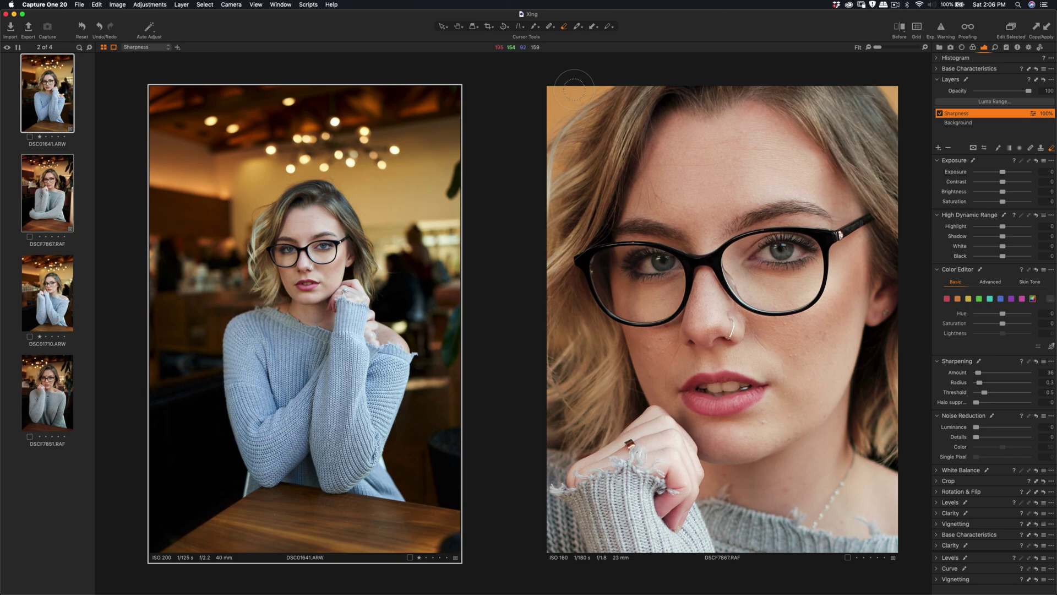
- With the mask overlay shown, erase the ARW Sharpness mask from her forehead and facial skin
{"action": "key", "text": "m"}
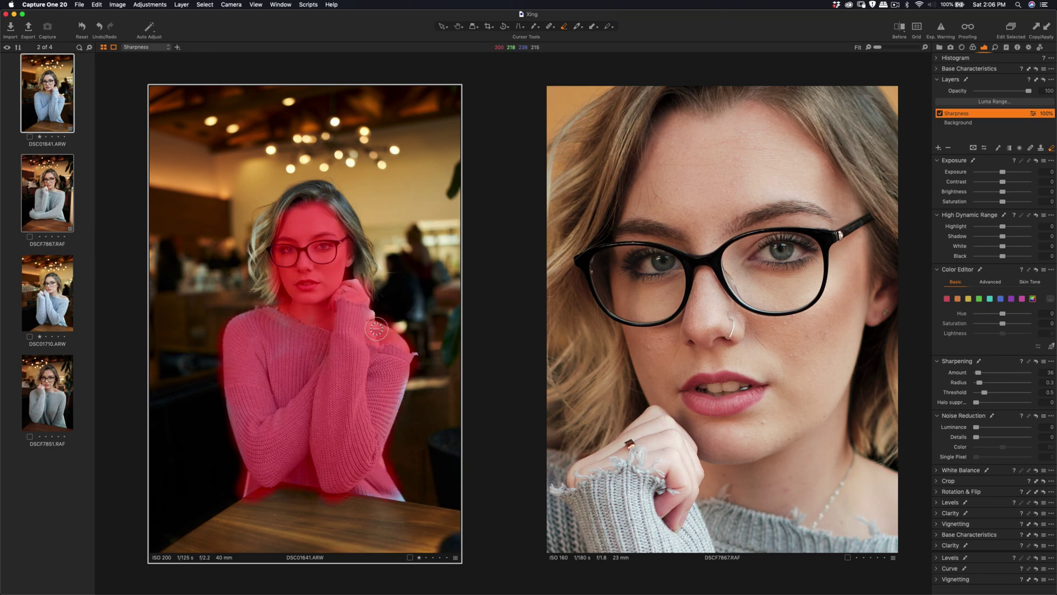
{"action": "right_click", "coordinate": [358, 306]}
{"action": "right_click", "coordinate": [326, 287]}
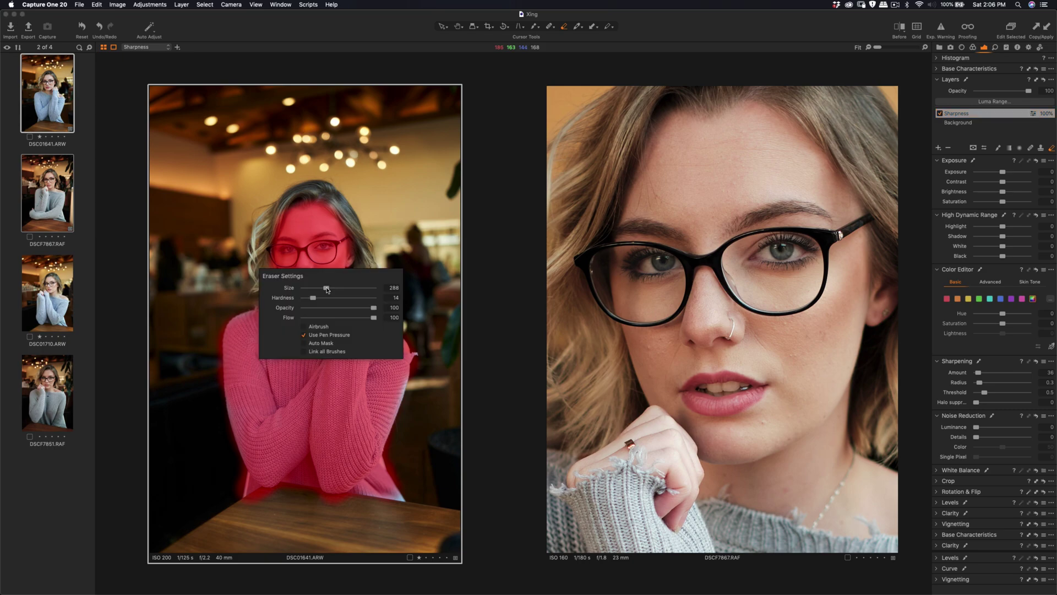
{"action": "mouse_move", "coordinate": [331, 241]}
{"action": "left_mouse_down"}
{"action": "mouse_move", "coordinate": [311, 245]}
{"action": "mouse_move", "coordinate": [313, 256]}
{"action": "mouse_move", "coordinate": [320, 242]}
{"action": "mouse_move", "coordinate": [347, 243]}
{"action": "mouse_move", "coordinate": [315, 234]}
{"action": "mouse_move", "coordinate": [323, 224]}
{"action": "mouse_move", "coordinate": [307, 229]}
{"action": "mouse_move", "coordinate": [308, 246]}
{"action": "mouse_move", "coordinate": [311, 234]}
{"action": "mouse_move", "coordinate": [300, 239]}
{"action": "mouse_move", "coordinate": [320, 218]}
{"action": "left_mouse_up"}
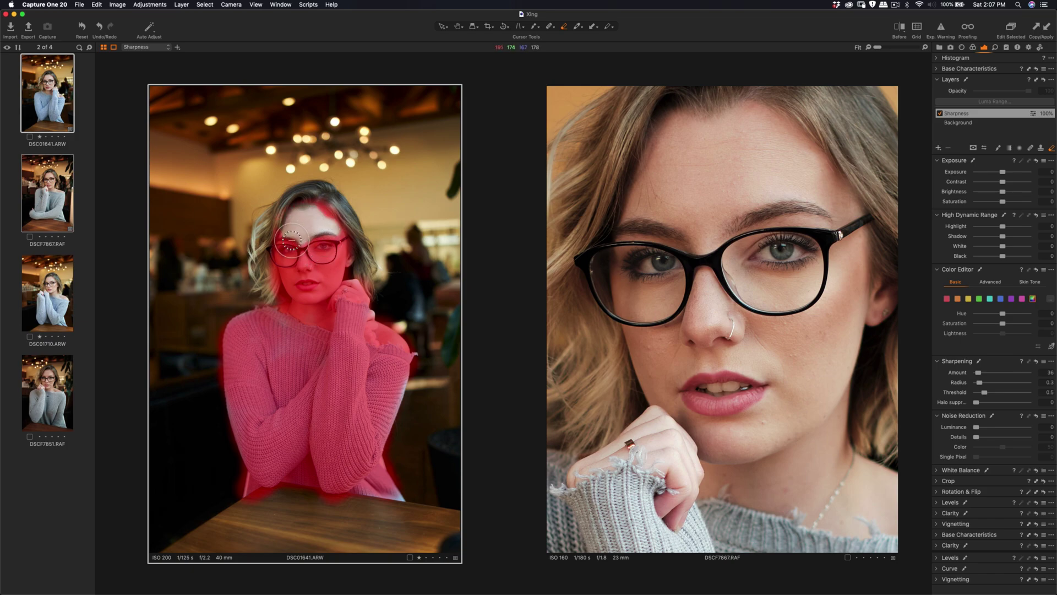
{"action": "mouse_move", "coordinate": [291, 241]}
{"action": "left_mouse_down"}
{"action": "mouse_move", "coordinate": [319, 219]}
{"action": "mouse_move", "coordinate": [339, 232]}
{"action": "mouse_move", "coordinate": [332, 221]}
{"action": "mouse_move", "coordinate": [356, 250]}
{"action": "mouse_move", "coordinate": [357, 280]}
{"action": "mouse_move", "coordinate": [346, 298]}
{"action": "mouse_move", "coordinate": [351, 277]}
{"action": "mouse_move", "coordinate": [331, 282]}
{"action": "mouse_move", "coordinate": [341, 294]}
{"action": "mouse_move", "coordinate": [331, 309]}
{"action": "mouse_move", "coordinate": [311, 311]}
{"action": "mouse_move", "coordinate": [300, 298]}
{"action": "mouse_move", "coordinate": [307, 289]}
{"action": "mouse_move", "coordinate": [286, 285]}
{"action": "mouse_move", "coordinate": [293, 308]}
{"action": "mouse_move", "coordinate": [280, 274]}
{"action": "mouse_move", "coordinate": [287, 289]}
{"action": "mouse_move", "coordinate": [289, 243]}
{"action": "mouse_move", "coordinate": [304, 230]}
{"action": "left_mouse_up"}
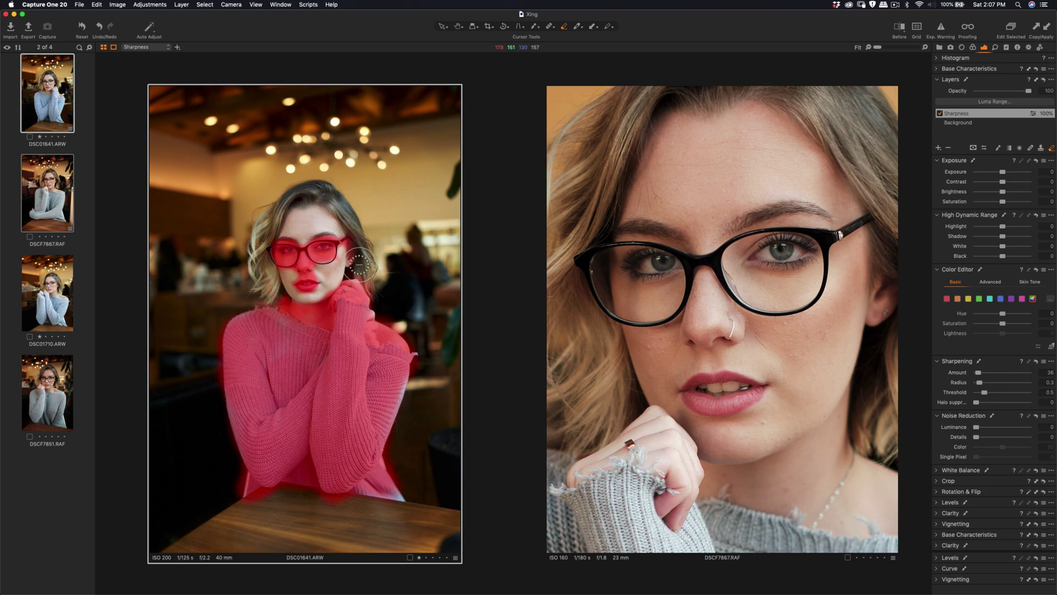
{"action": "right_click", "coordinate": [323, 283]}
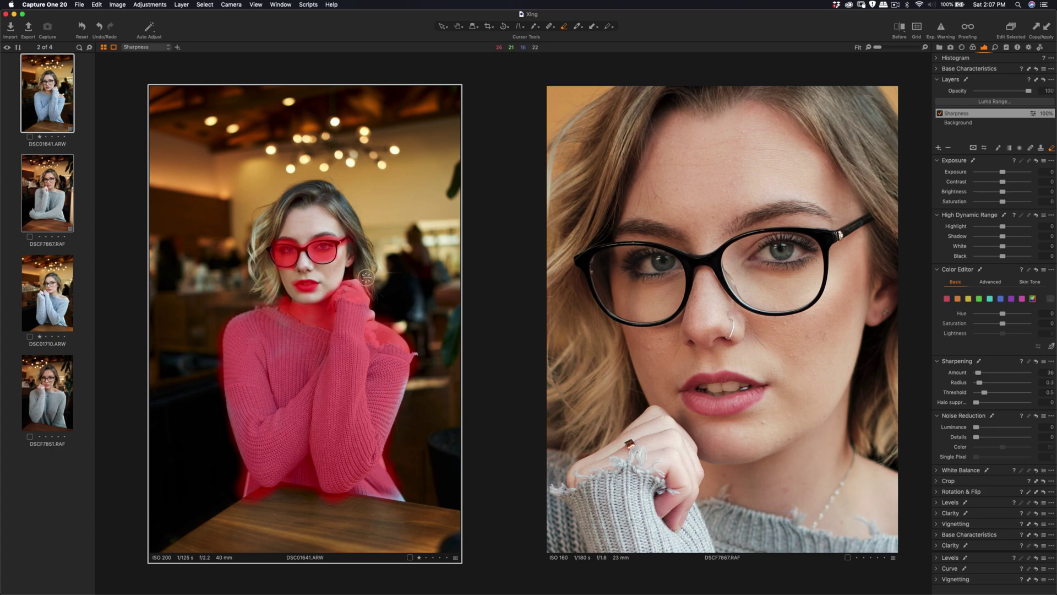
- Hide the mask, zoom and pan the ARW portrait onto her face, then select the RAF portrait
{"action": "key", "text": "m"}
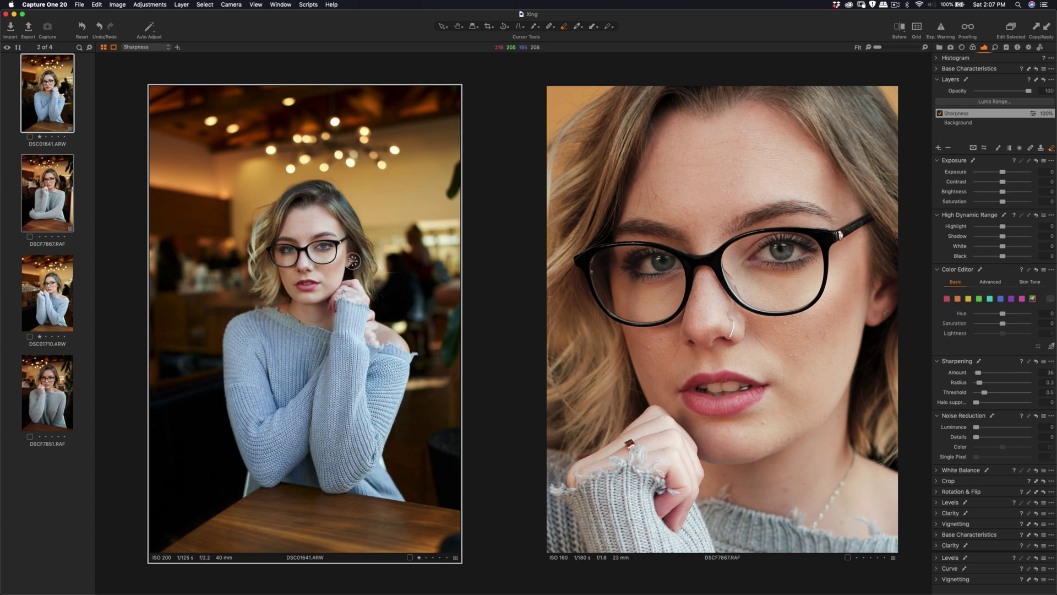
{"action": "key", "text": "super+plus"}
{"action": "key", "text": "super+plus"}
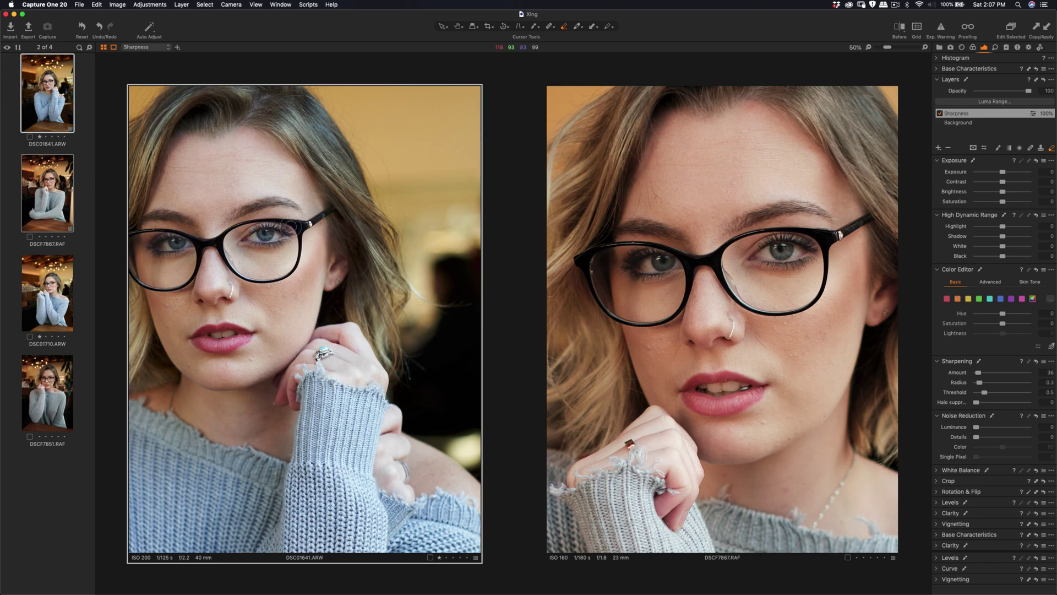
{"action": "scroll", "coordinate": [292, 225], "scroll_direction": "down", "scroll_amount": 5}
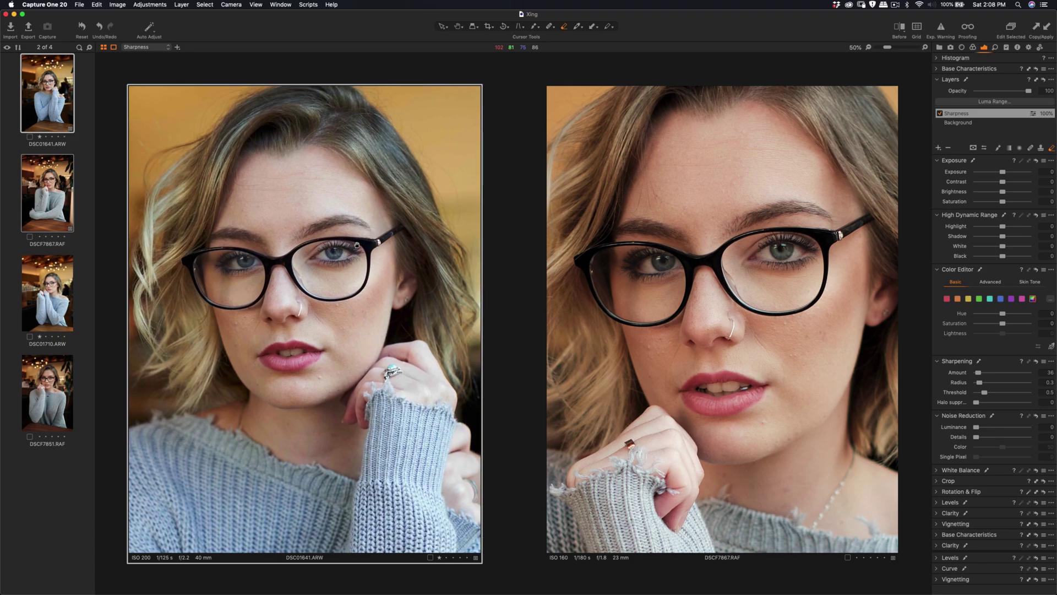
{"action": "scroll", "coordinate": [356, 245], "scroll_direction": "up", "scroll_amount": 3}
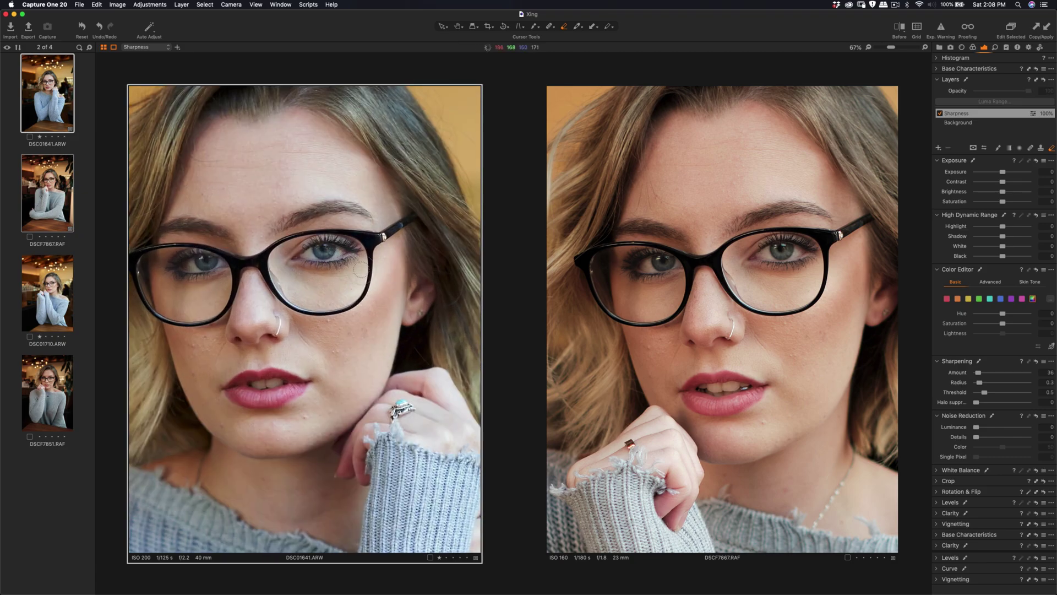
{"action": "left_click_drag", "start_coordinate": [372, 271], "coordinate": [369, 276]}
{"action": "key", "text": "super+z"}
{"action": "key", "text": "h"}
{"action": "left_click_drag", "start_coordinate": [327, 343], "coordinate": [355, 337]}
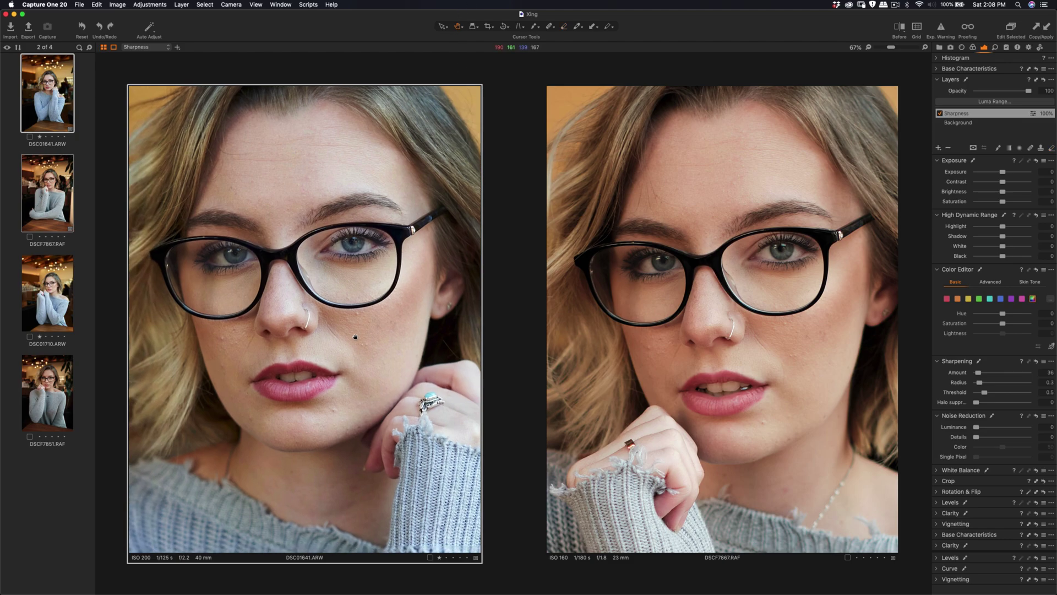
{"action": "left_click", "coordinate": [792, 306]}
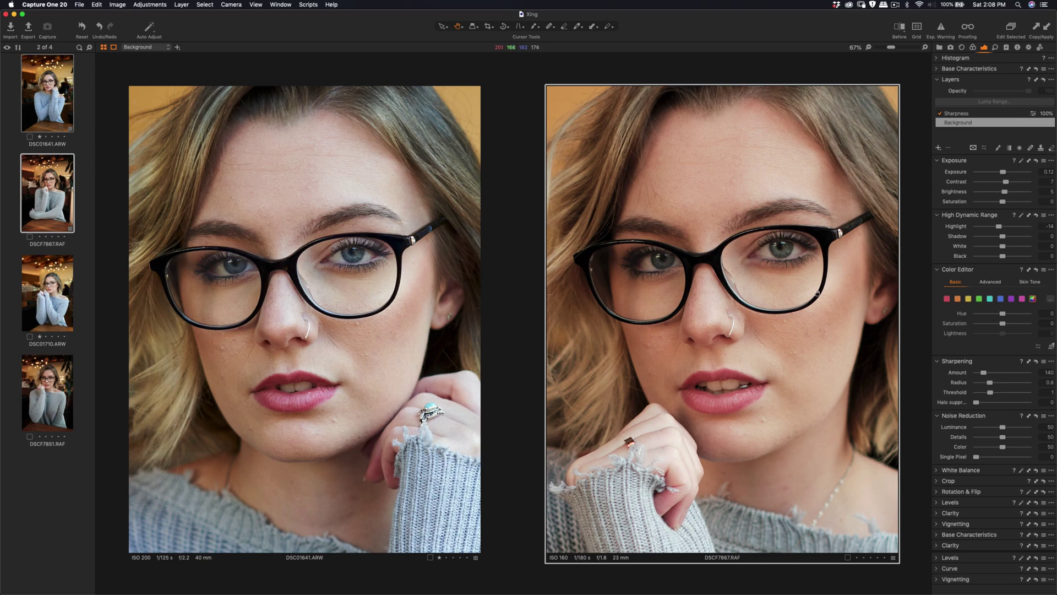
- Select the RAF Sharpness layer and test its Opacity, leaving it at 100%
{"action": "left_click", "coordinate": [954, 113]}
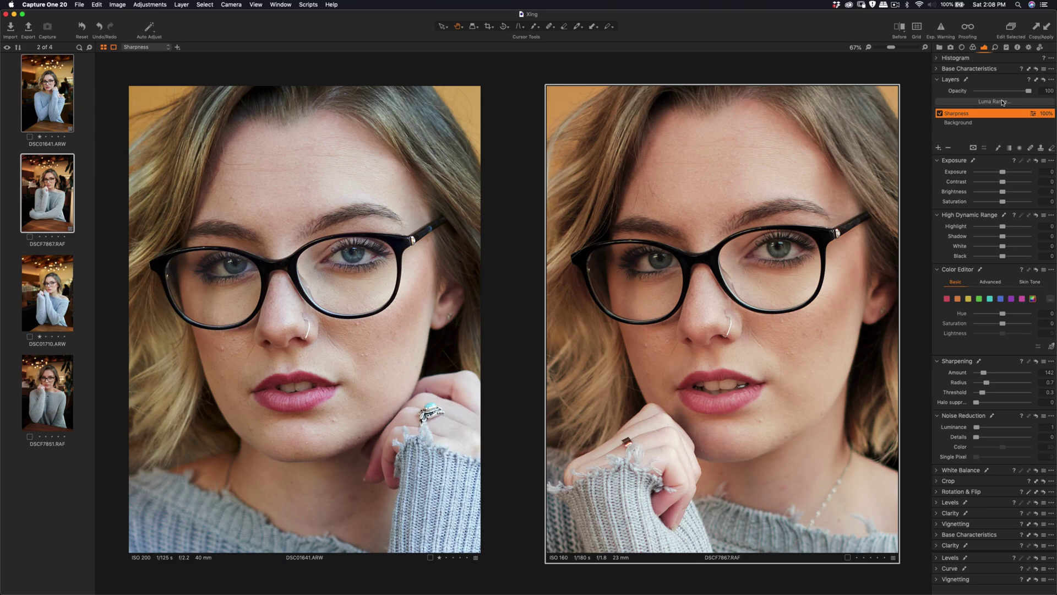
{"action": "mouse_move", "coordinate": [1027, 95]}
{"action": "left_mouse_down"}
{"action": "mouse_move", "coordinate": [989, 94]}
{"action": "mouse_move", "coordinate": [1033, 97]}
{"action": "left_mouse_up"}
- Add Adjustment Layer 1 to the RAF, mask it over her eye, and sharpen at Amount 133, Threshold 0.6
{"action": "left_click", "coordinate": [939, 147]}
{"action": "right_click", "coordinate": [759, 257]}
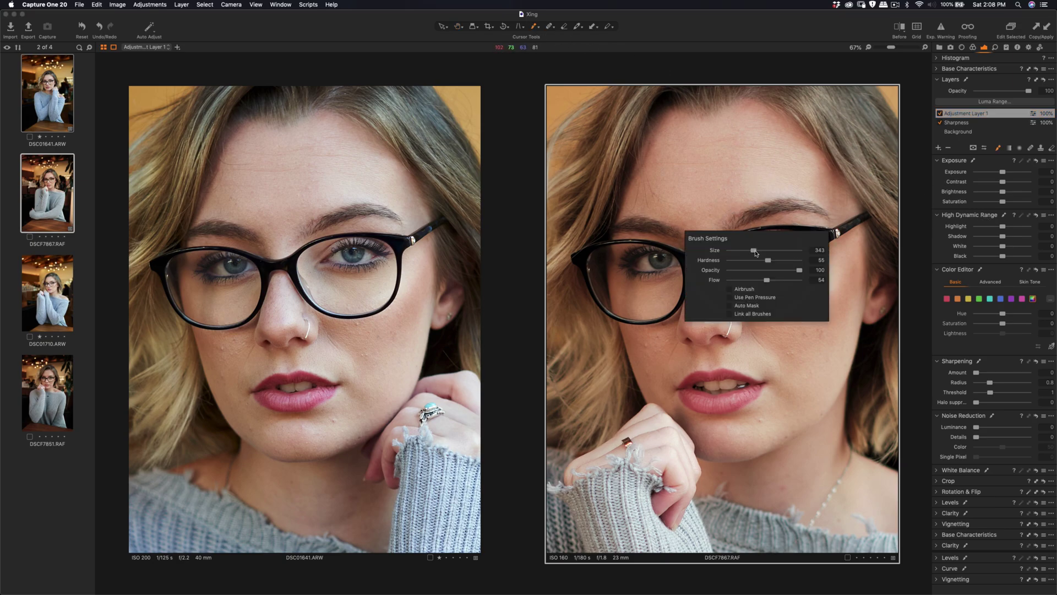
{"action": "mouse_move", "coordinate": [753, 249]}
{"action": "left_mouse_down"}
{"action": "mouse_move", "coordinate": [774, 273]}
{"action": "mouse_move", "coordinate": [794, 257]}
{"action": "mouse_move", "coordinate": [773, 259]}
{"action": "mouse_move", "coordinate": [793, 251]}
{"action": "mouse_move", "coordinate": [810, 259]}
{"action": "mouse_move", "coordinate": [772, 262]}
{"action": "mouse_move", "coordinate": [809, 261]}
{"action": "mouse_move", "coordinate": [779, 263]}
{"action": "mouse_move", "coordinate": [811, 264]}
{"action": "mouse_move", "coordinate": [797, 276]}
{"action": "mouse_move", "coordinate": [779, 271]}
{"action": "mouse_move", "coordinate": [814, 265]}
{"action": "mouse_move", "coordinate": [773, 268]}
{"action": "mouse_move", "coordinate": [786, 251]}
{"action": "mouse_move", "coordinate": [818, 262]}
{"action": "mouse_move", "coordinate": [759, 269]}
{"action": "left_mouse_up"}
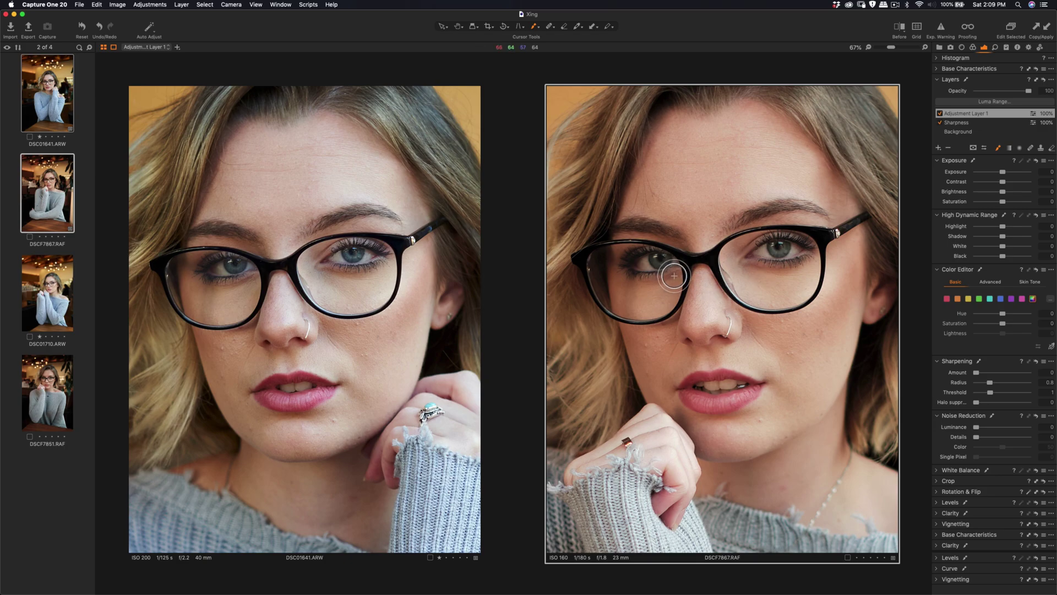
{"action": "key", "text": "m"}
{"action": "mouse_move", "coordinate": [677, 283]}
{"action": "left_mouse_down"}
{"action": "mouse_move", "coordinate": [647, 278]}
{"action": "mouse_move", "coordinate": [681, 279]}
{"action": "mouse_move", "coordinate": [649, 266]}
{"action": "mouse_move", "coordinate": [639, 277]}
{"action": "mouse_move", "coordinate": [658, 263]}
{"action": "mouse_move", "coordinate": [685, 276]}
{"action": "mouse_move", "coordinate": [645, 280]}
{"action": "mouse_move", "coordinate": [669, 280]}
{"action": "left_mouse_up"}
{"action": "left_click_drag", "start_coordinate": [977, 375], "coordinate": [987, 384]}
{"action": "left_click_drag", "start_coordinate": [990, 395], "coordinate": [986, 394]}
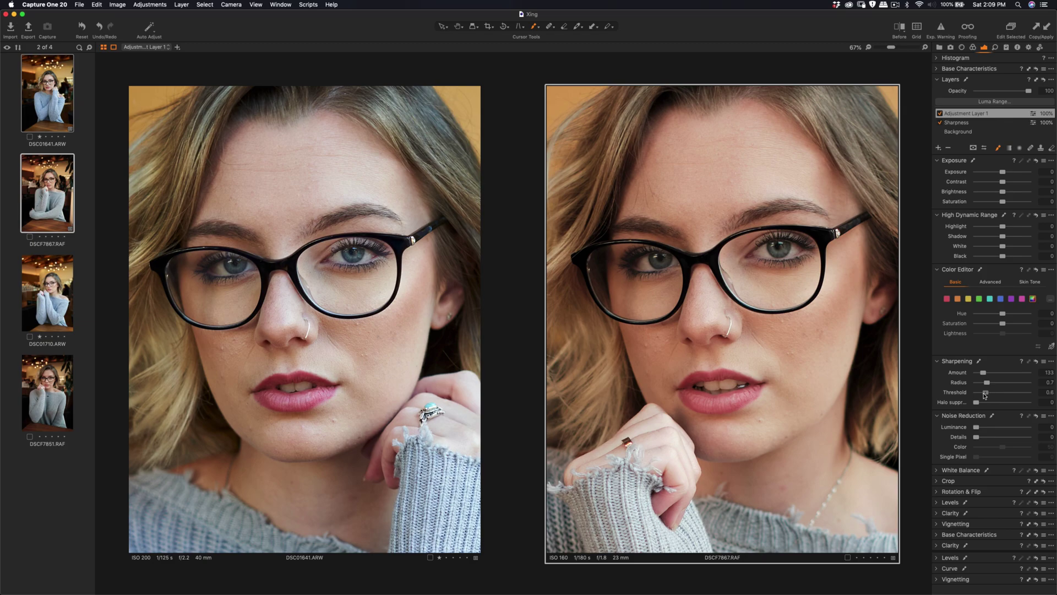
- Fit both portraits, then zoom each to 50% and pan so the faces match side by side
{"action": "key", "text": "super+0"}
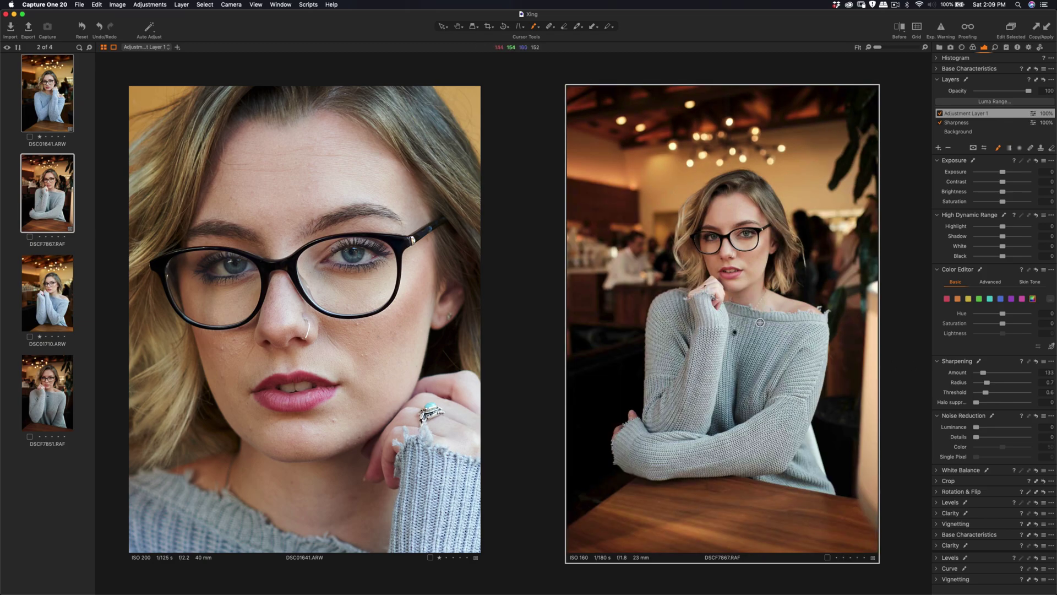
{"action": "key", "text": "super+0"}
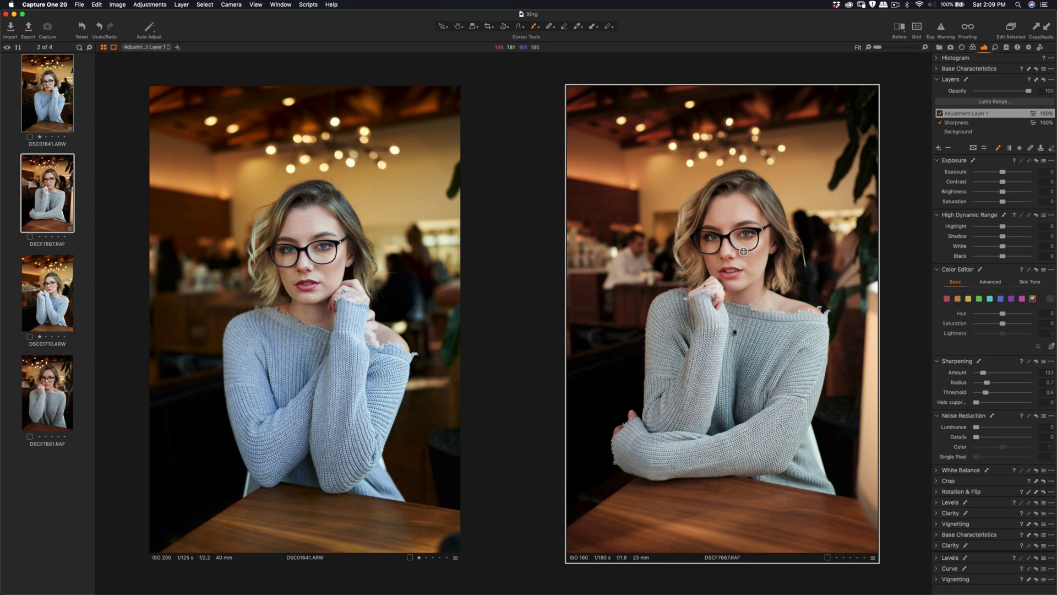
{"action": "scroll", "coordinate": [744, 251], "scroll_direction": "up", "scroll_amount": 2}
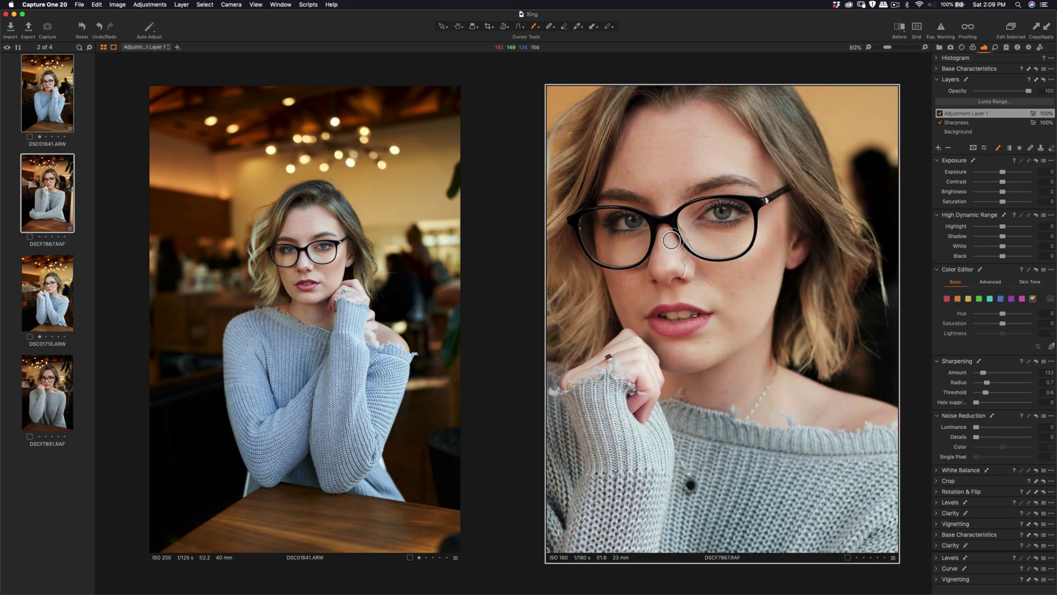
{"action": "scroll", "coordinate": [387, 242], "scroll_direction": "up", "scroll_amount": 2}
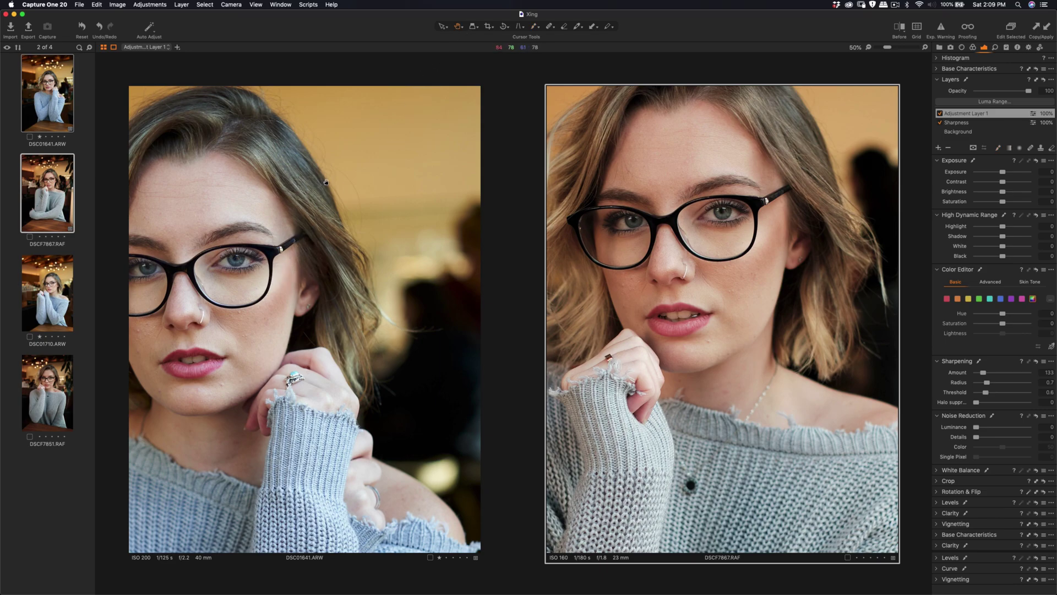
{"action": "left_click_drag", "start_coordinate": [389, 174], "coordinate": [336, 170]}
{"action": "left_click_drag", "start_coordinate": [669, 236], "coordinate": [705, 248]}
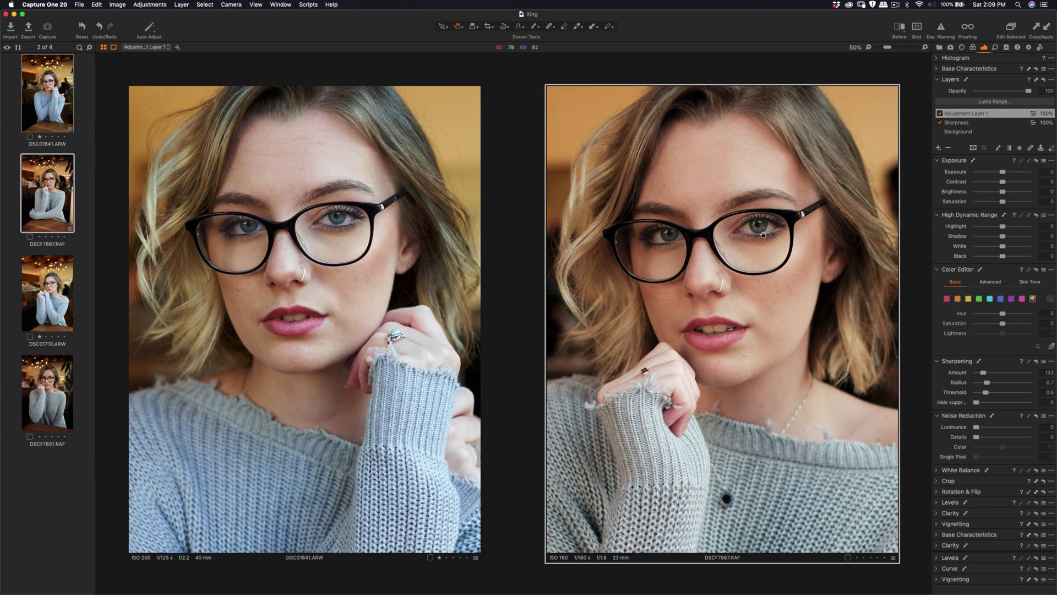
{"action": "left_click_drag", "start_coordinate": [763, 235], "coordinate": [766, 228]}
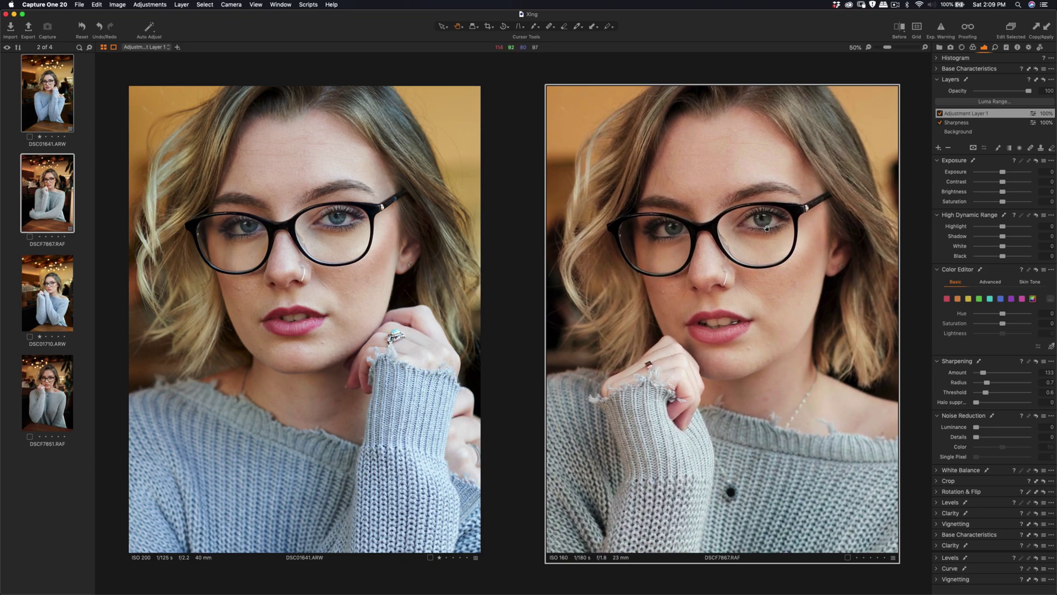